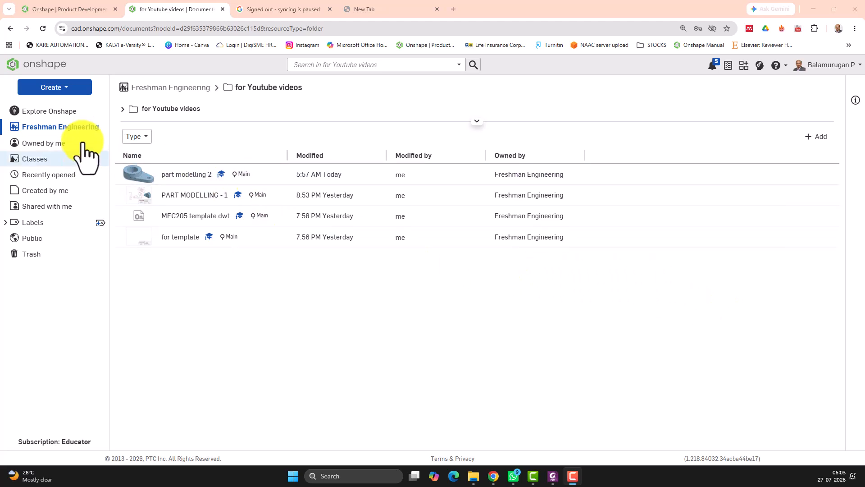
# Step: Create a new document named Part modelling 3
pyautogui.click(54, 87)
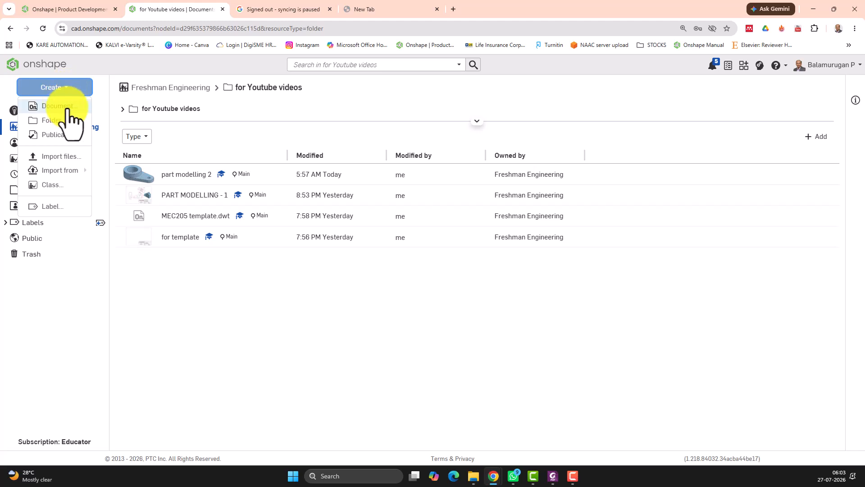
pyautogui.click(68, 108)
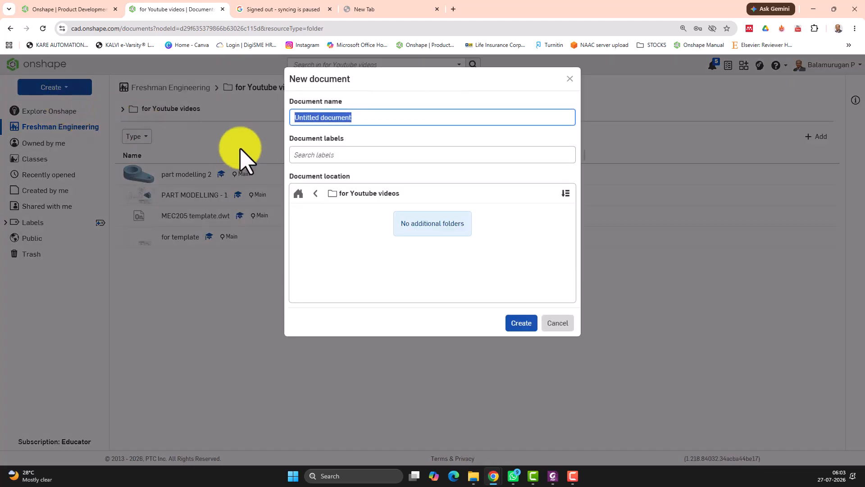
pyautogui.write('Partmodelling 3')
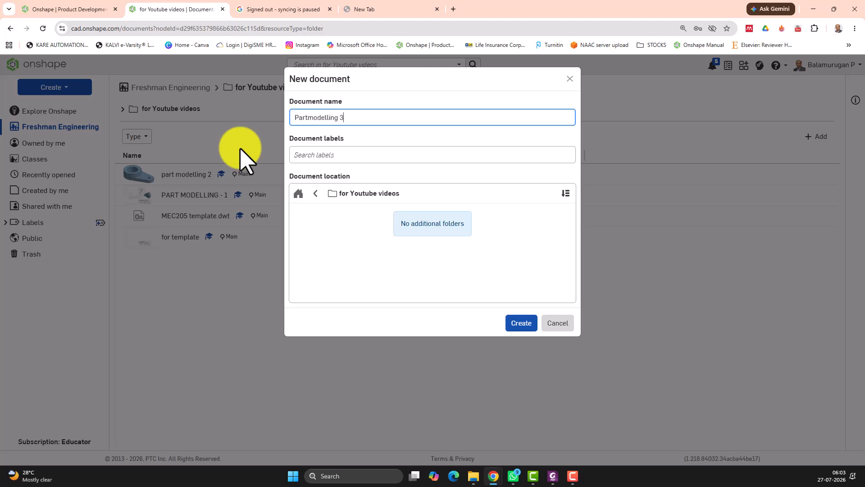
pyautogui.click(309, 117)
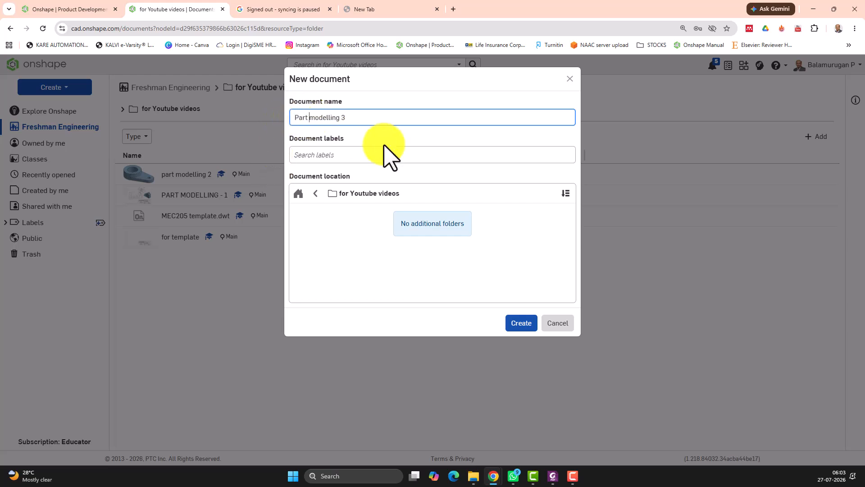
pyautogui.click(523, 323)
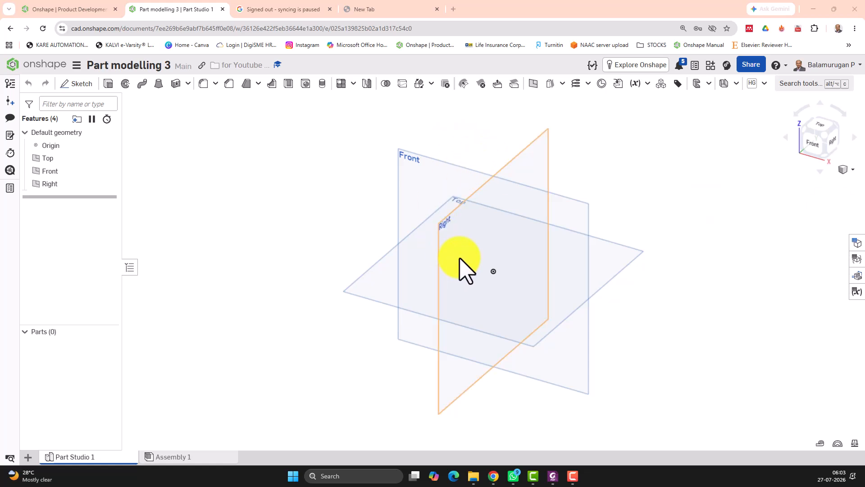
# Step: Start a new sketch on the Front plane and view it face-on
pyautogui.click(420, 171)
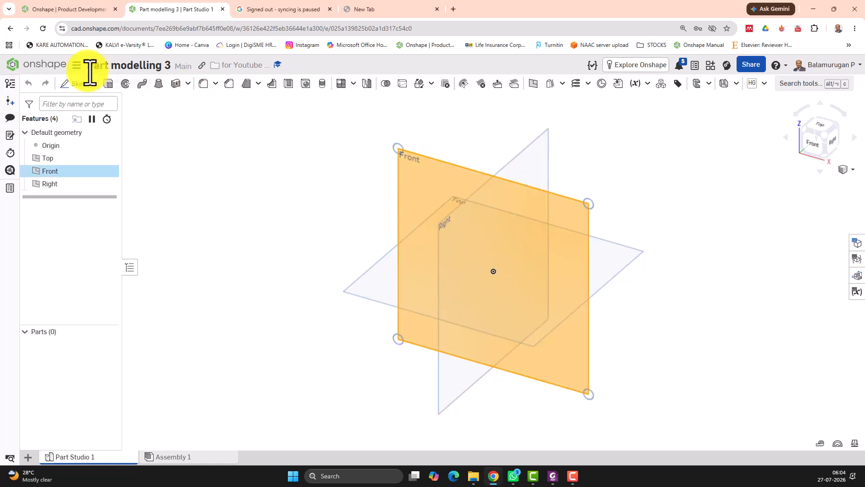
pyautogui.click(269, 187)
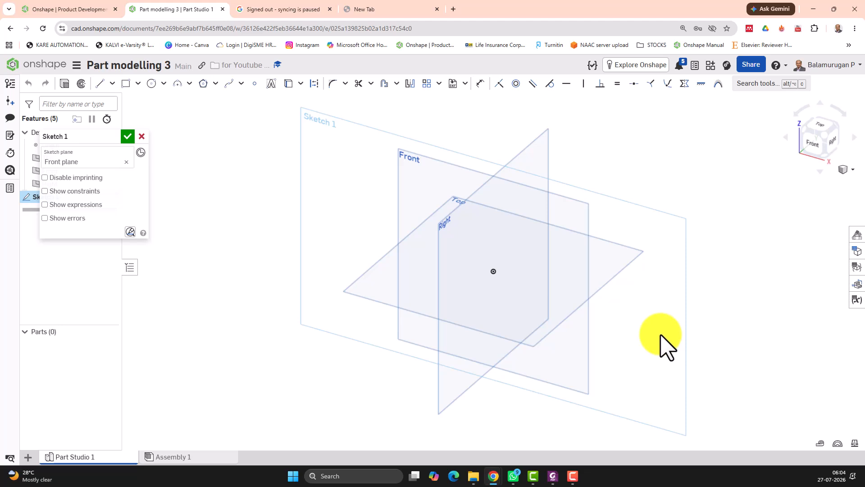
pyautogui.press('n')
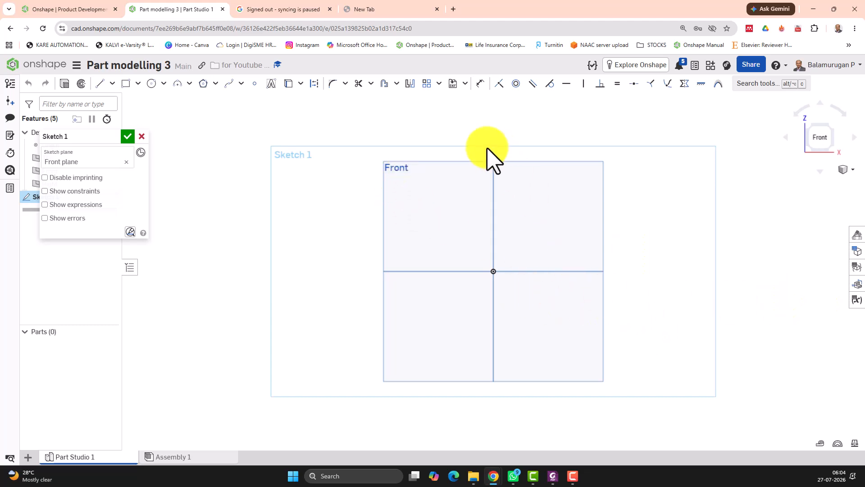
# Step: Draw a circle of 15 mm diameter centred on the vertical axis above the origin
pyautogui.scroll(3, 496, 199)
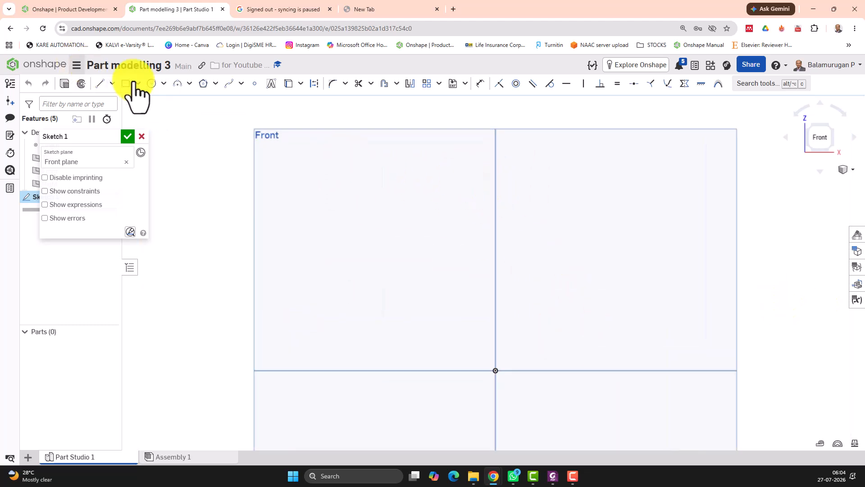
pyautogui.click(151, 84)
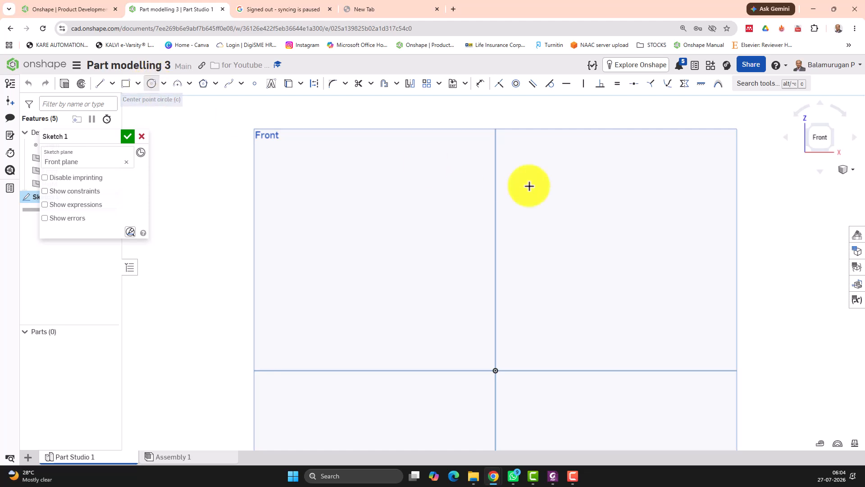
pyautogui.click(495, 159)
pyautogui.click(520, 167)
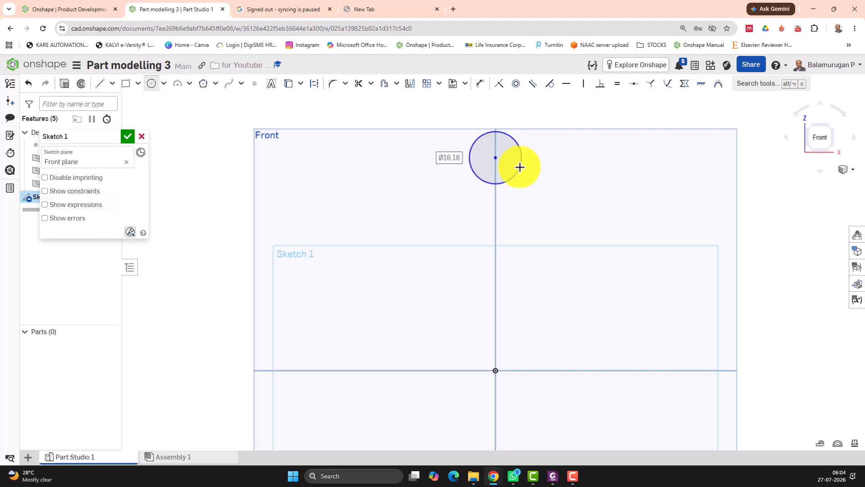
pyautogui.write('15')
pyautogui.press('Return')
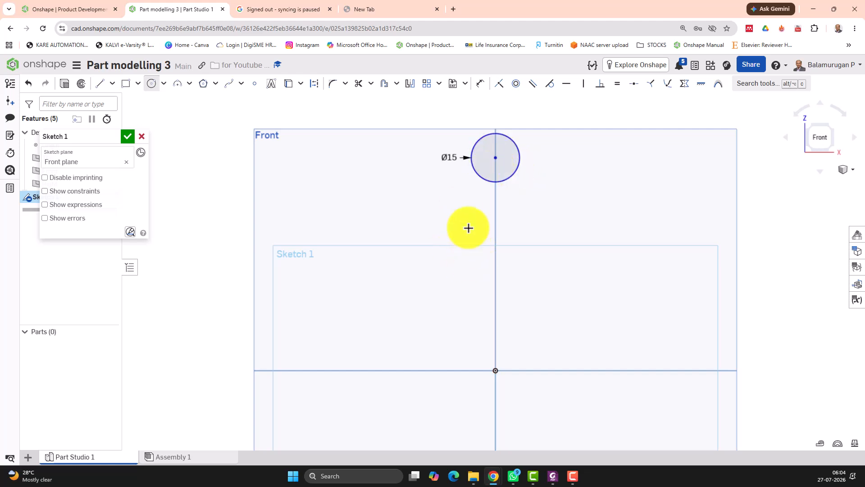
# Step: Dimension the distance from the origin to the top of the circle as 38 mm
pyautogui.click(477, 84)
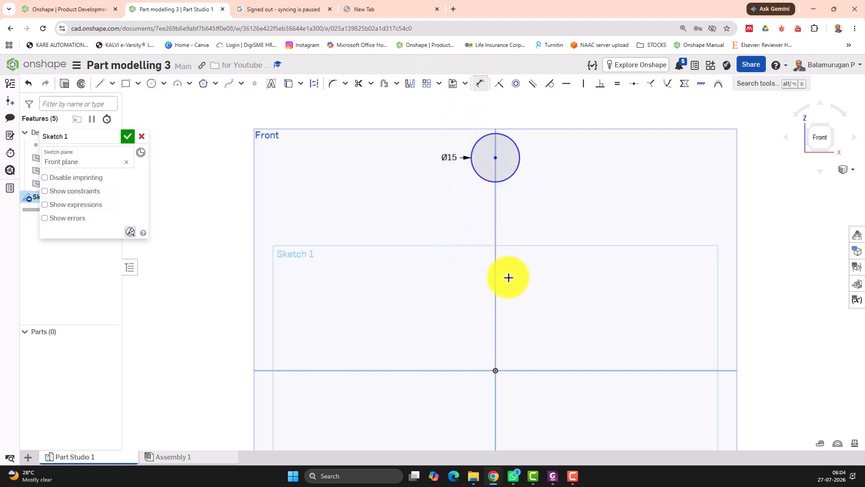
pyautogui.click(495, 370)
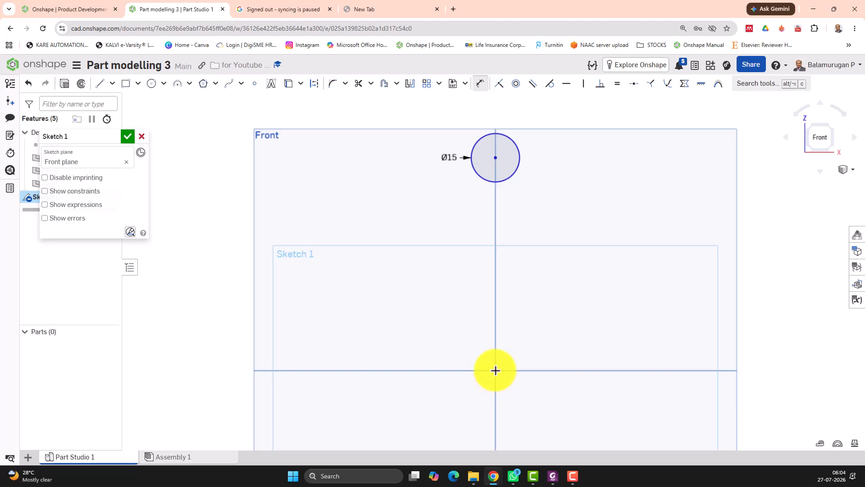
pyautogui.click(497, 135)
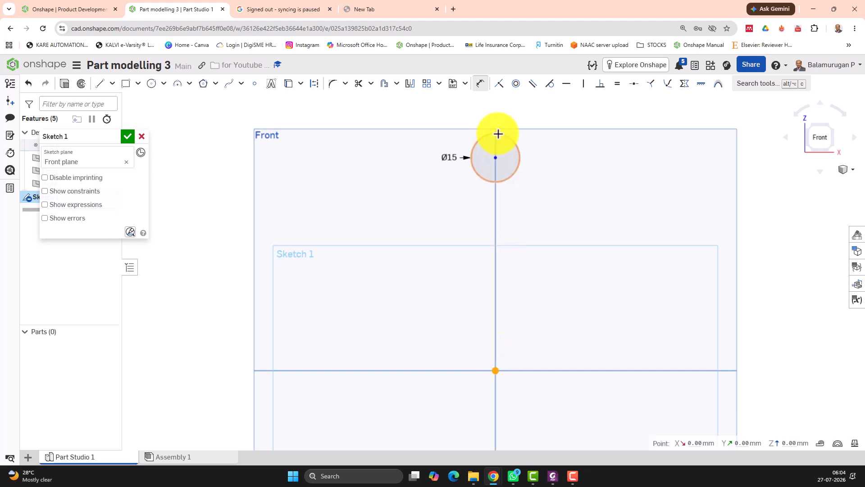
pyautogui.click(498, 134)
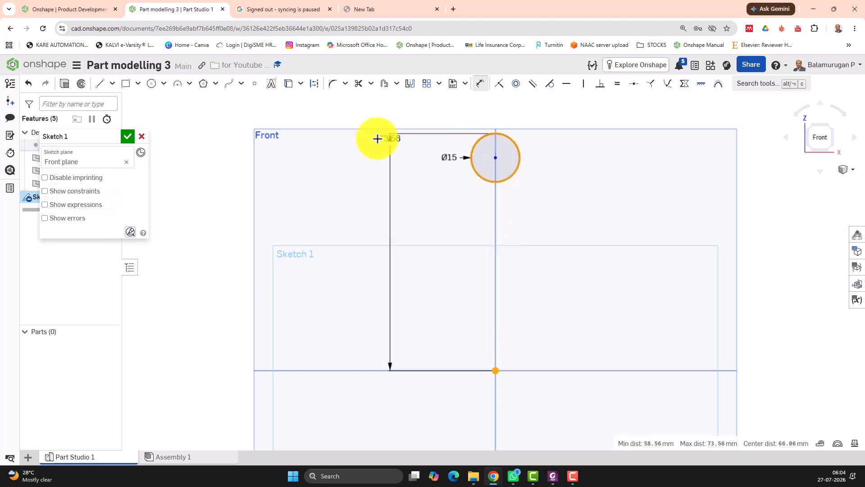
pyautogui.click(391, 231)
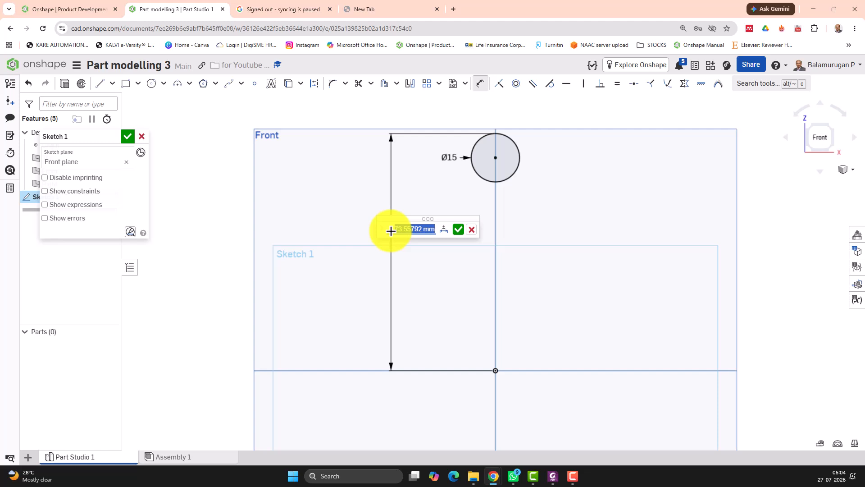
pyautogui.write('38')
pyautogui.press('Return')
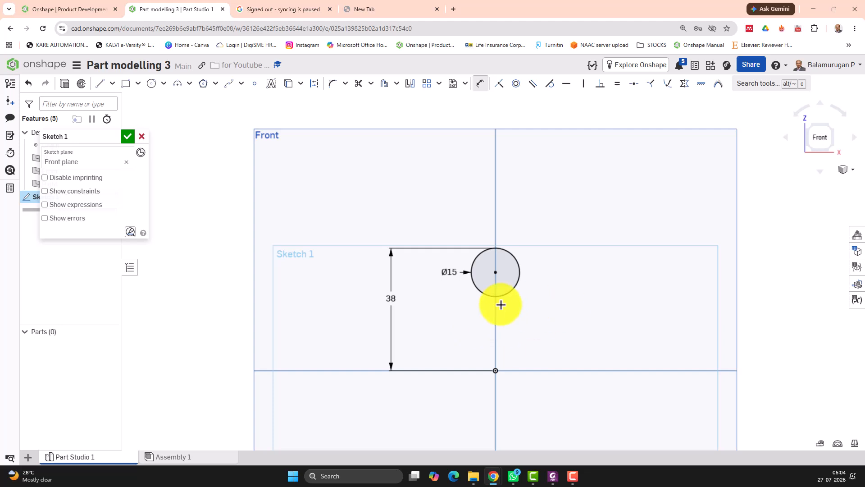
# Step: Draw a small rectangle about 12 by 5 mm just below the circle, starting on the vertical axis
pyautogui.click(126, 84)
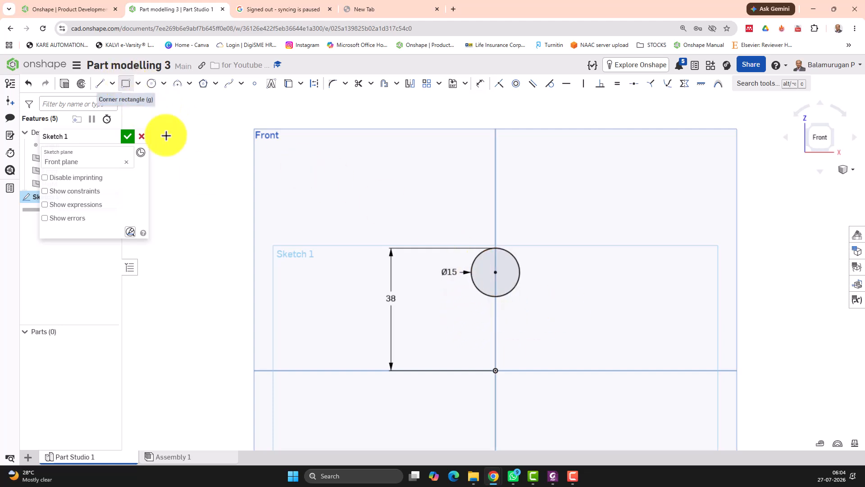
pyautogui.click(496, 307)
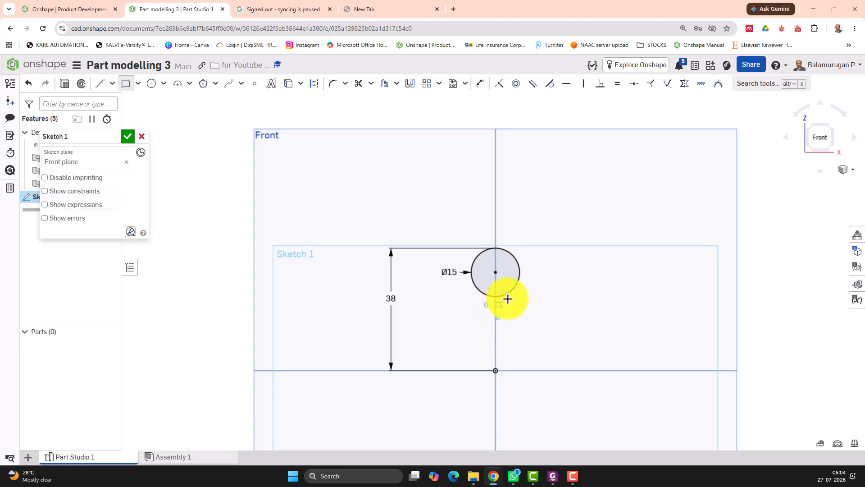
pyautogui.click(533, 291)
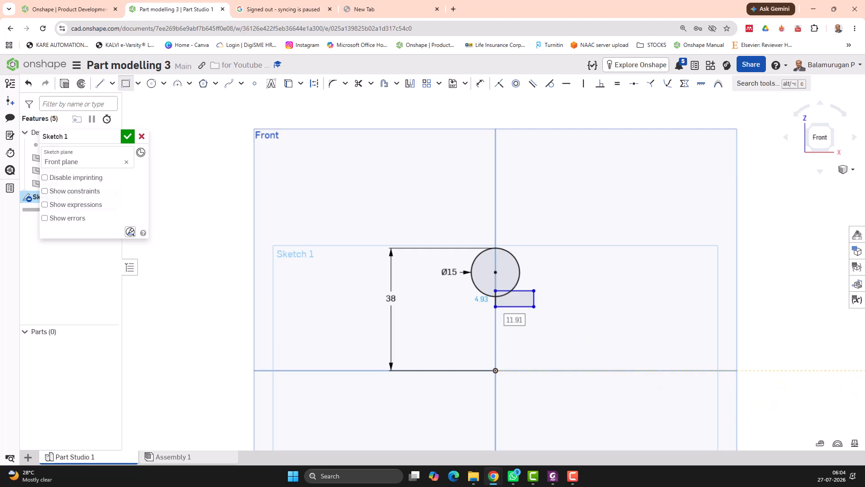
pyautogui.press('Escape')
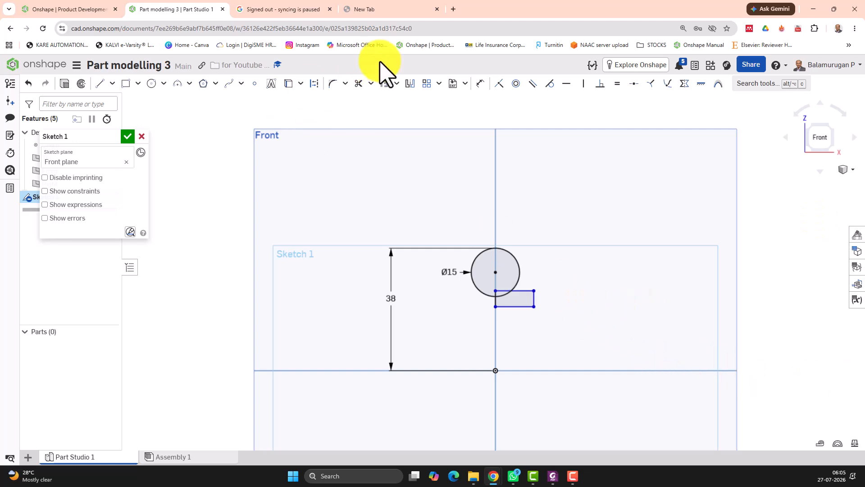
# Step: Dimension the rectangle's height to 3 mm and its width to 6.5 mm
pyautogui.click(481, 86)
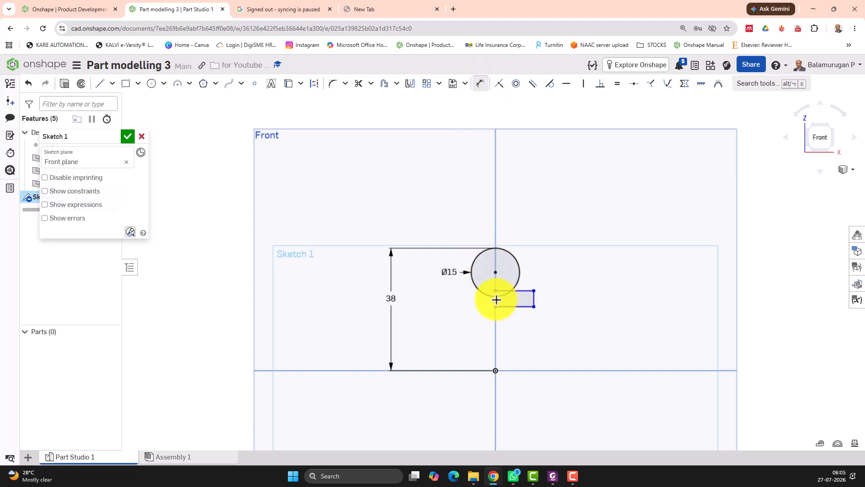
pyautogui.click(496, 300)
pyautogui.click(462, 299)
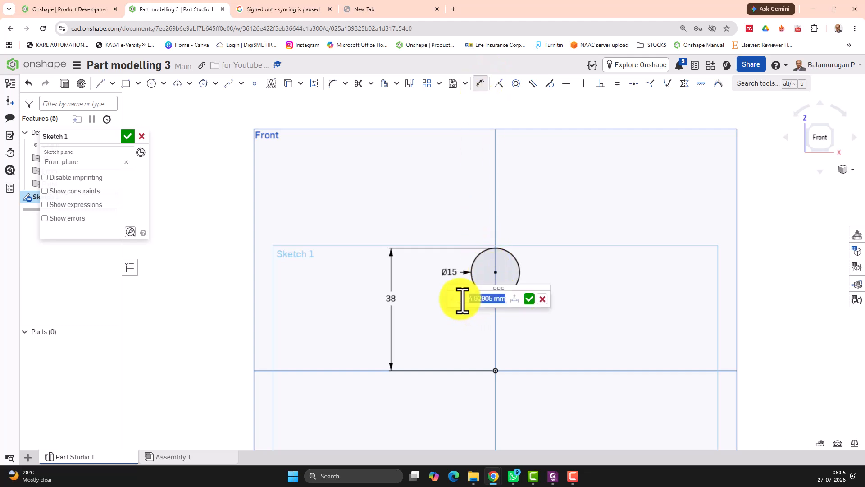
pyautogui.write('3')
pyautogui.press('Return')
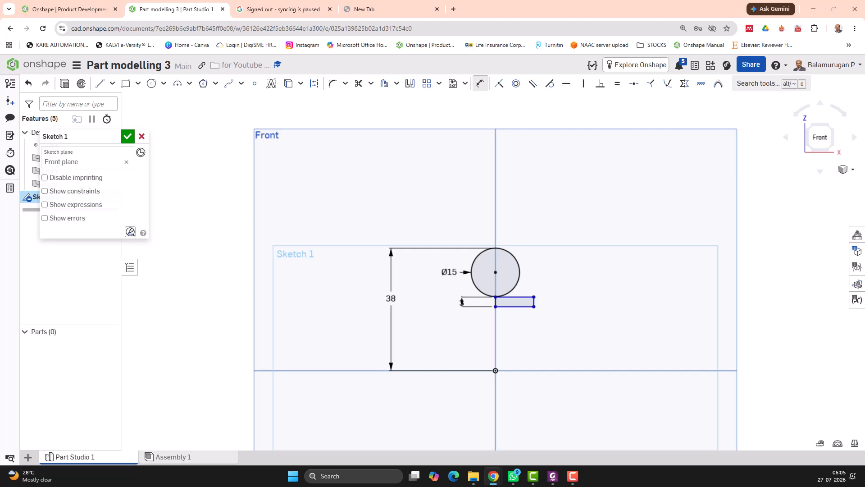
pyautogui.click(516, 308)
pyautogui.click(523, 331)
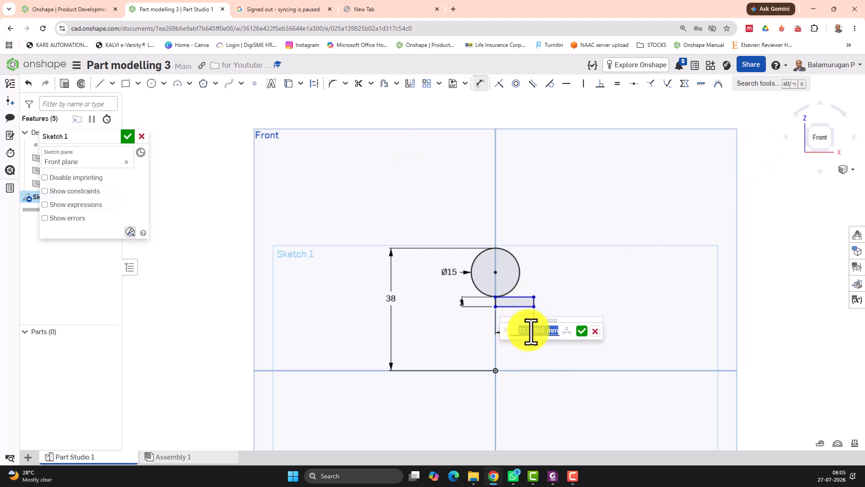
pyautogui.write('6.5')
pyautogui.press('Return')
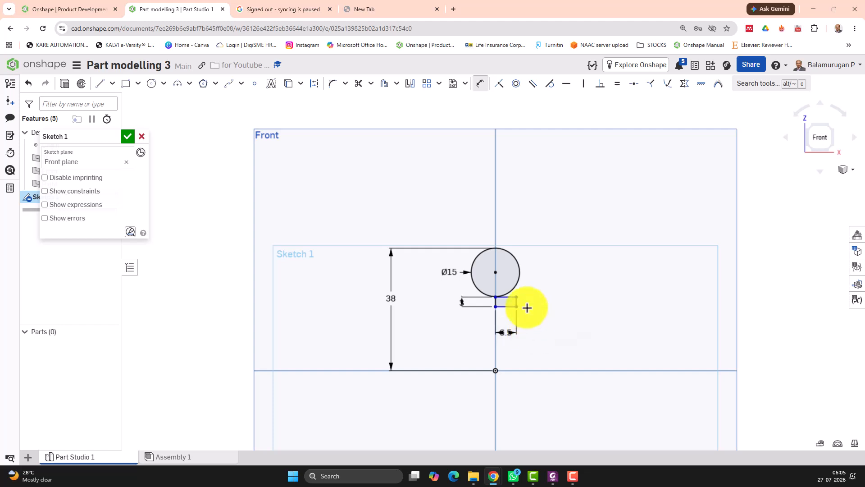
# Step: Draw a tangent arc capping the rectangle's right end with a semicircle
pyautogui.scroll(3, 534, 315)
pyautogui.scroll(1, 537, 314)
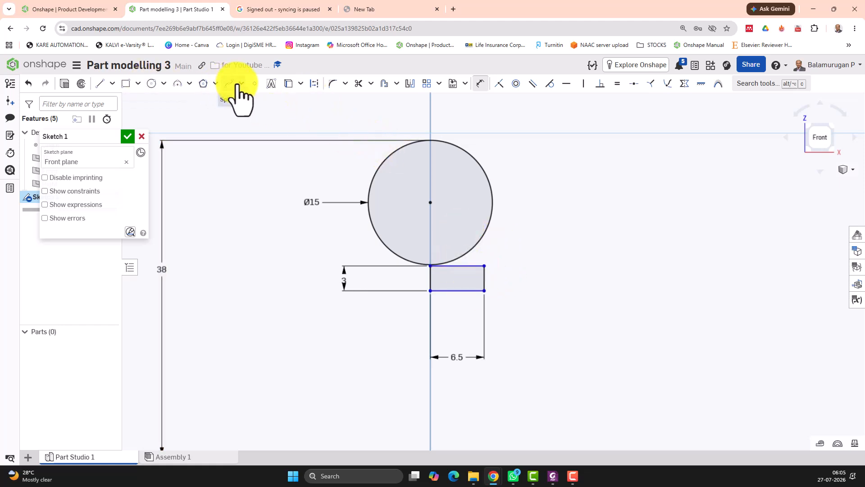
pyautogui.click(190, 84)
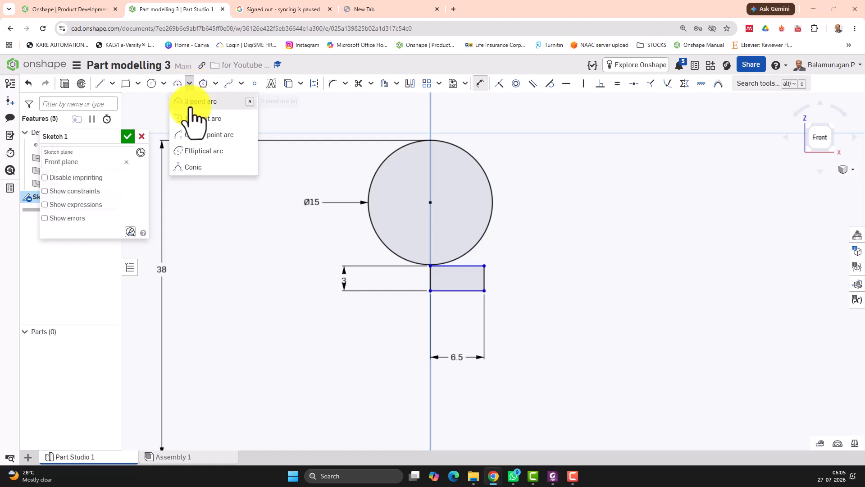
pyautogui.click(199, 121)
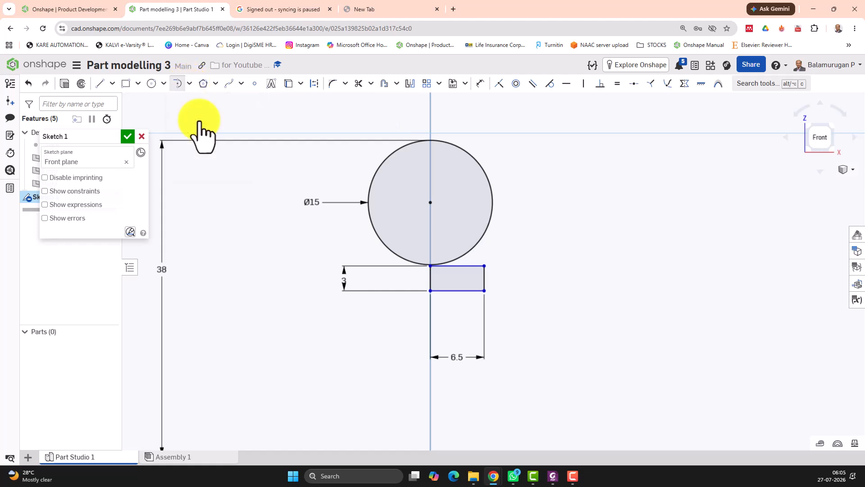
pyautogui.click(484, 265)
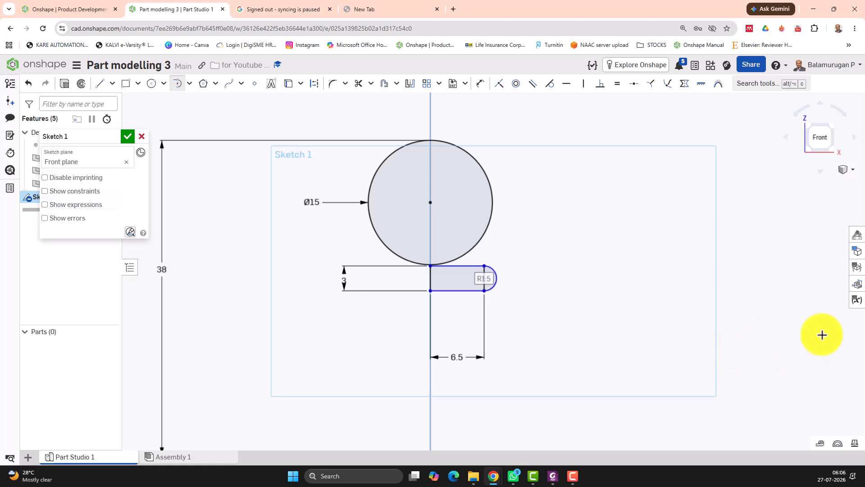
# Step: Dimension the vertical distance from the top of the circle to the rectangle's top edge as 12.5 mm
pyautogui.scroll(1, 743, 307)
pyautogui.scroll(1, 743, 306)
pyautogui.scroll(-2, 742, 305)
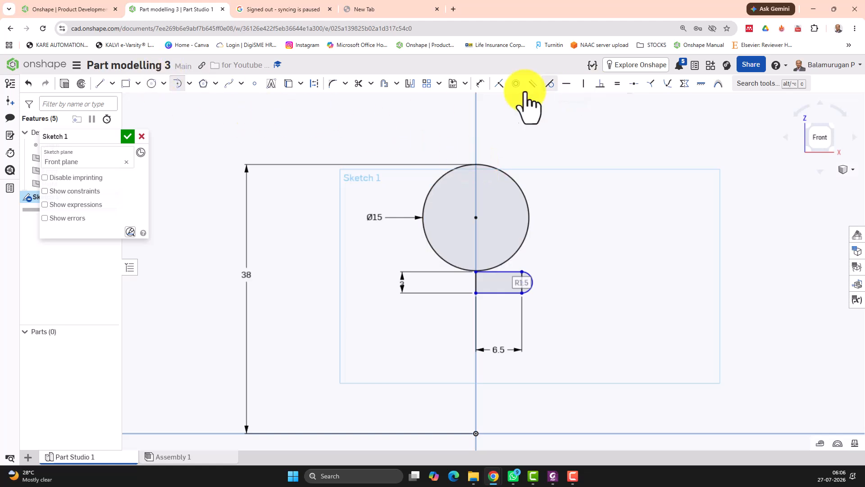
pyautogui.click(477, 85)
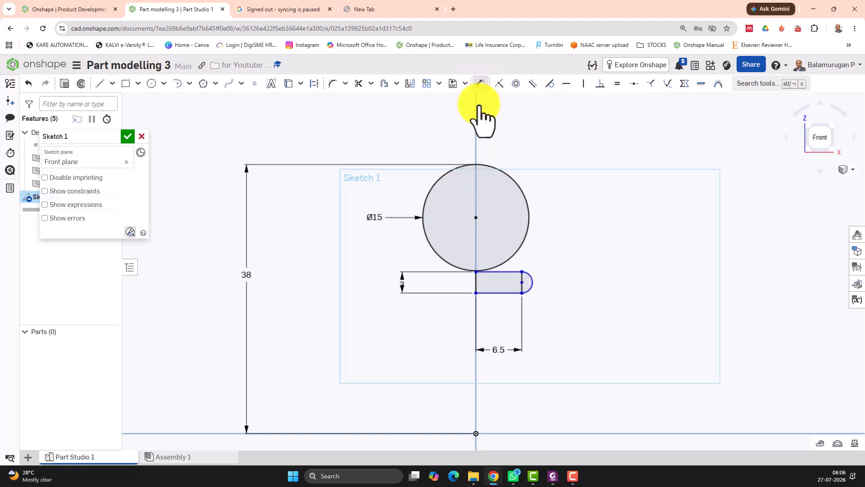
pyautogui.click(501, 271)
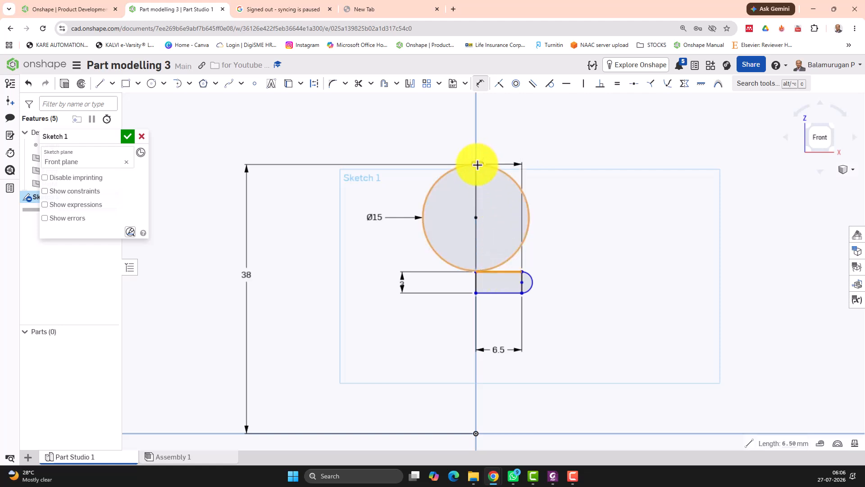
pyautogui.click(476, 164)
pyautogui.click(335, 201)
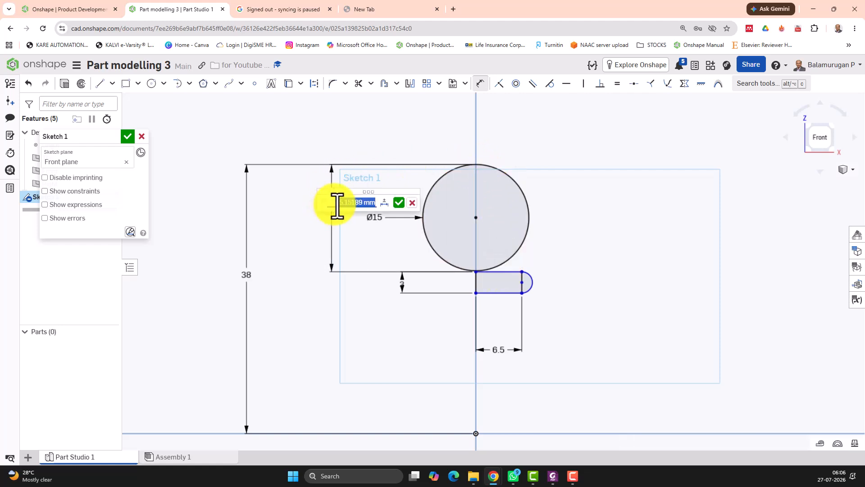
pyautogui.write('12.5')
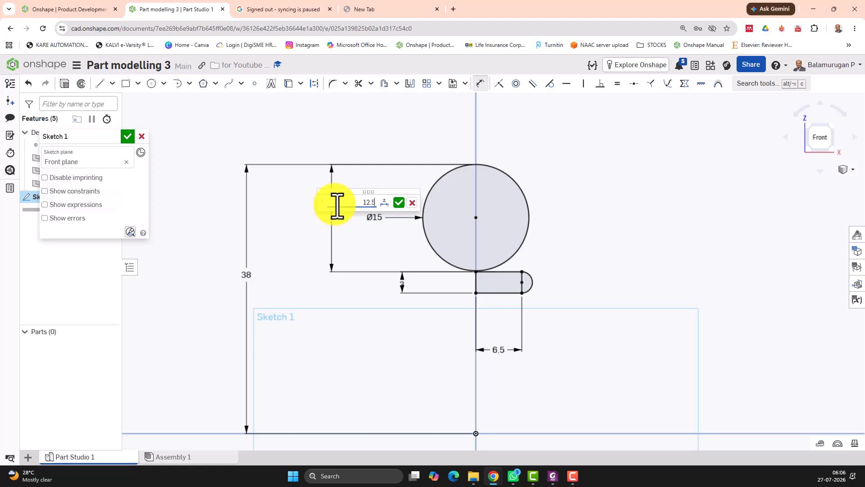
pyautogui.press('Return')
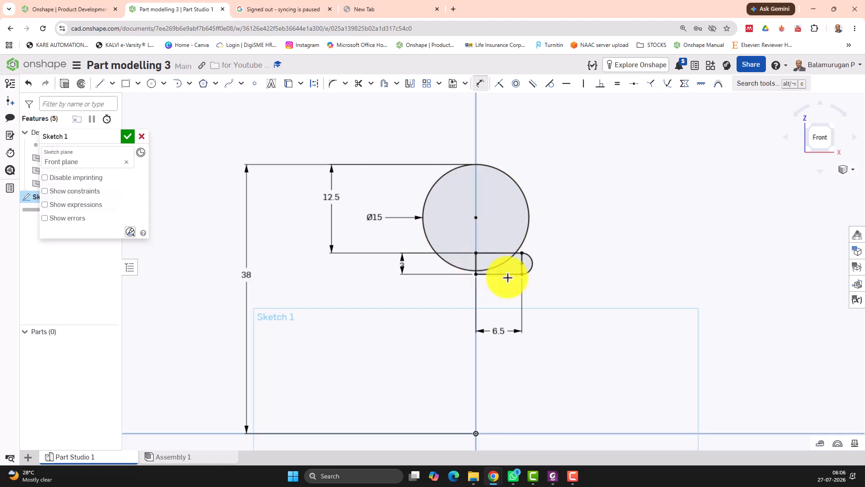
# Step: Convert the rectangle's right end line into construction geometry
pyautogui.scroll(5, 510, 274)
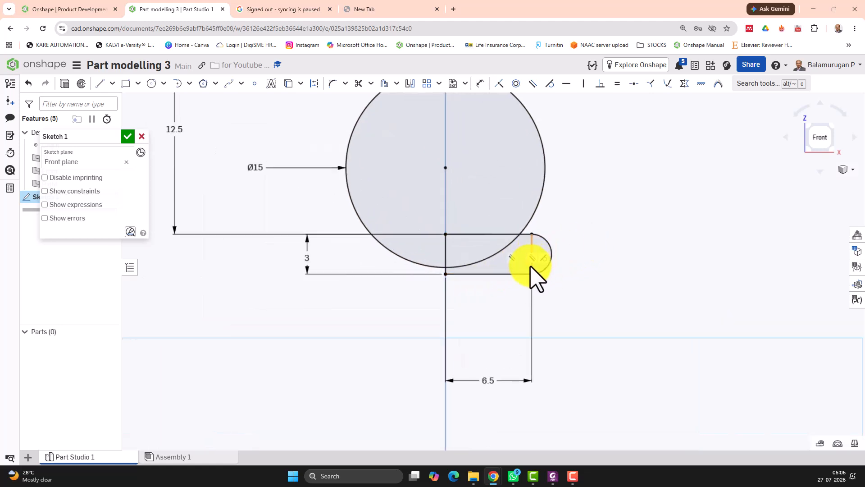
pyautogui.click(535, 274)
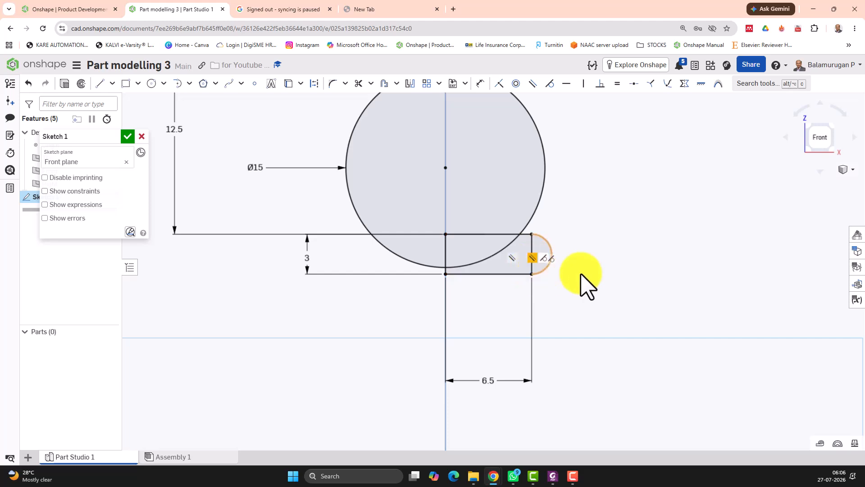
pyautogui.click(531, 267)
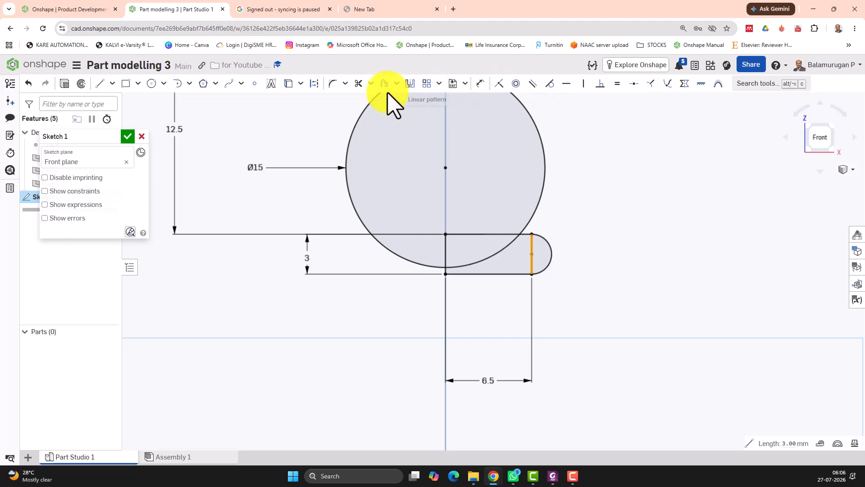
pyautogui.click(314, 83)
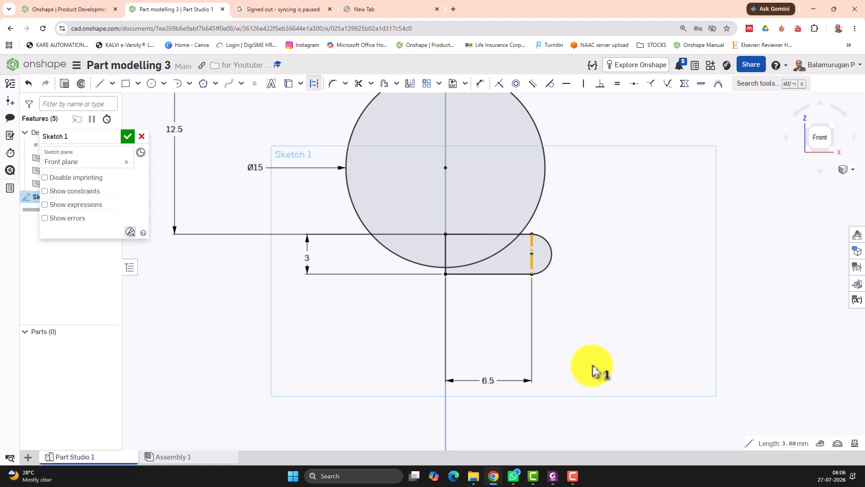
# Step: Draw a three-point arc about 15 mm in radius from the rectangle's bottom edge curving downward, and make it regular geometry
pyautogui.scroll(3, 594, 367)
pyautogui.scroll(-5, 594, 367)
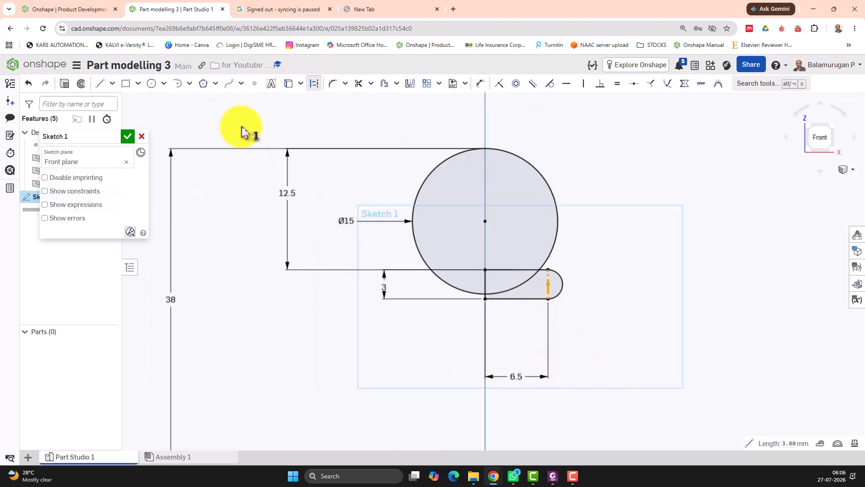
pyautogui.click(189, 83)
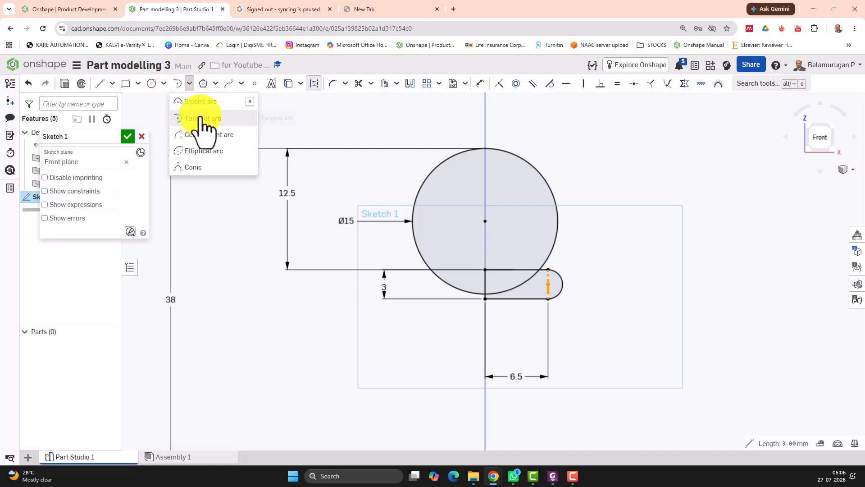
pyautogui.click(201, 101)
pyautogui.scroll(-8, 527, 361)
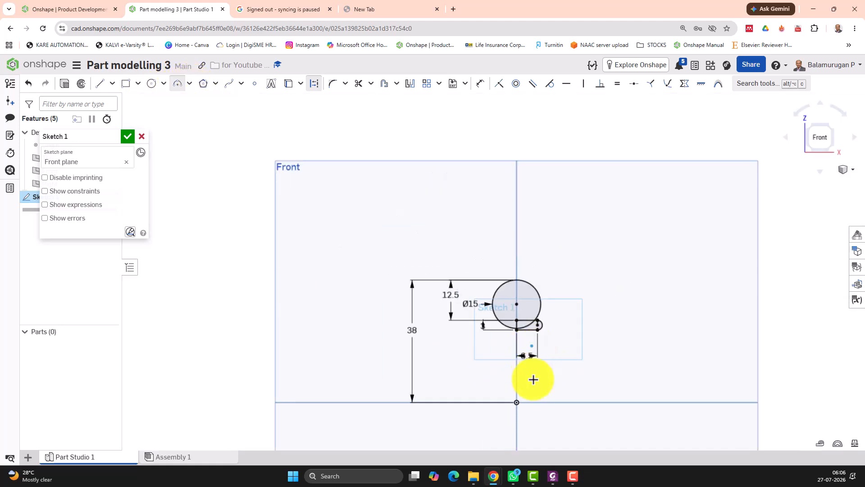
pyautogui.scroll(6, 536, 388)
pyautogui.scroll(2, 538, 395)
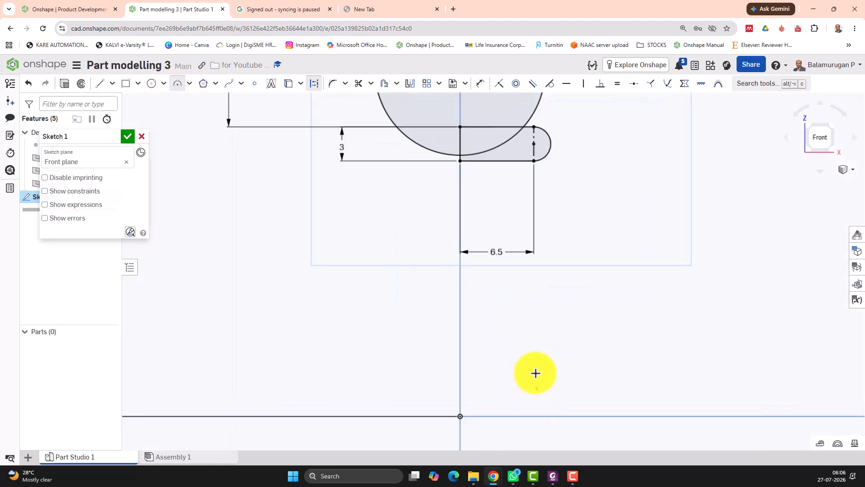
pyautogui.click(507, 161)
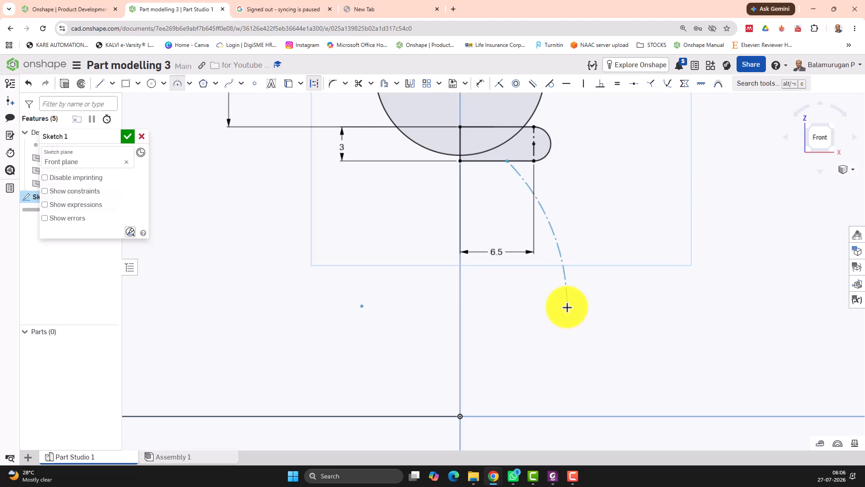
pyautogui.click(566, 308)
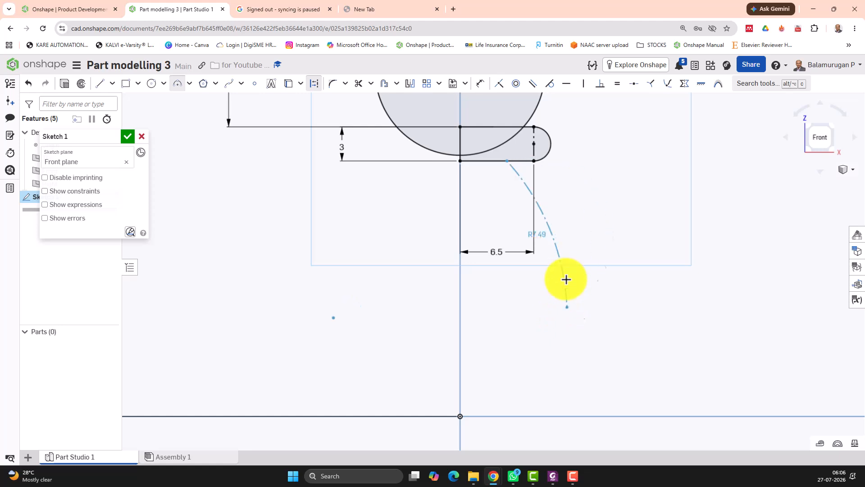
pyautogui.click(530, 270)
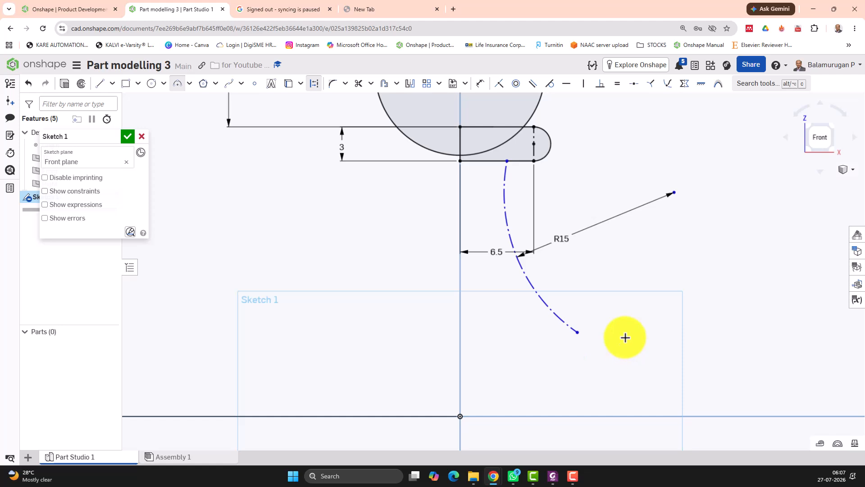
pyautogui.press('Escape')
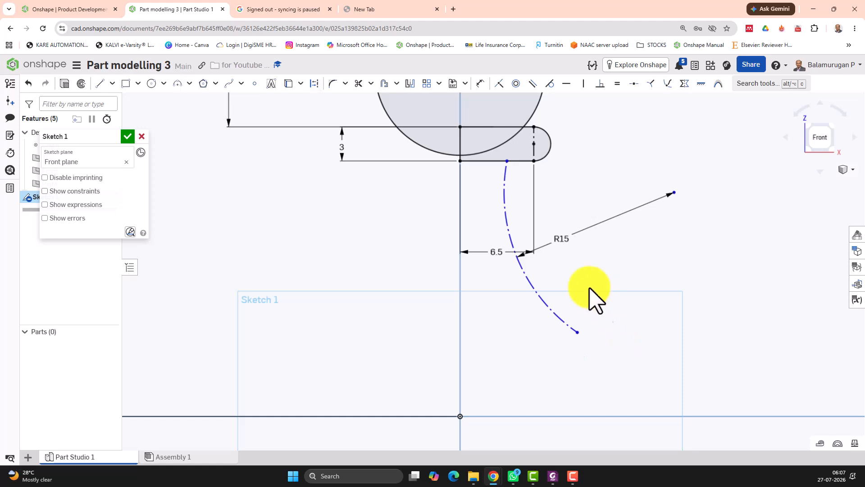
pyautogui.click(532, 288)
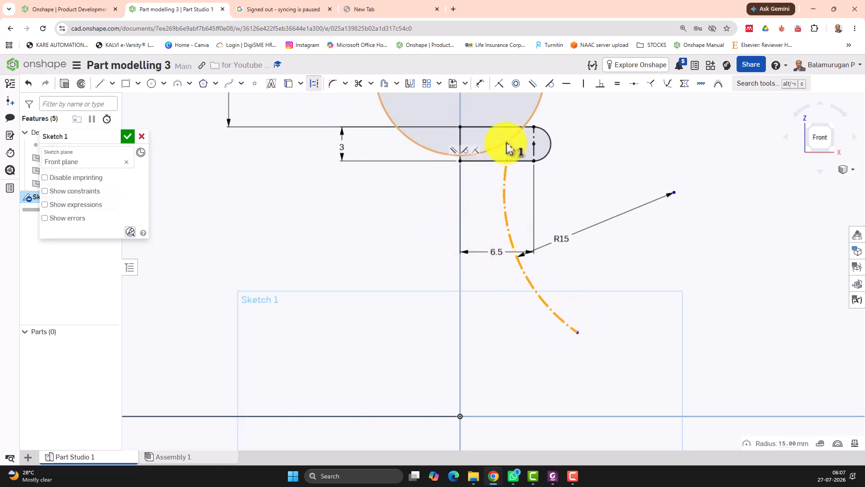
pyautogui.click(314, 83)
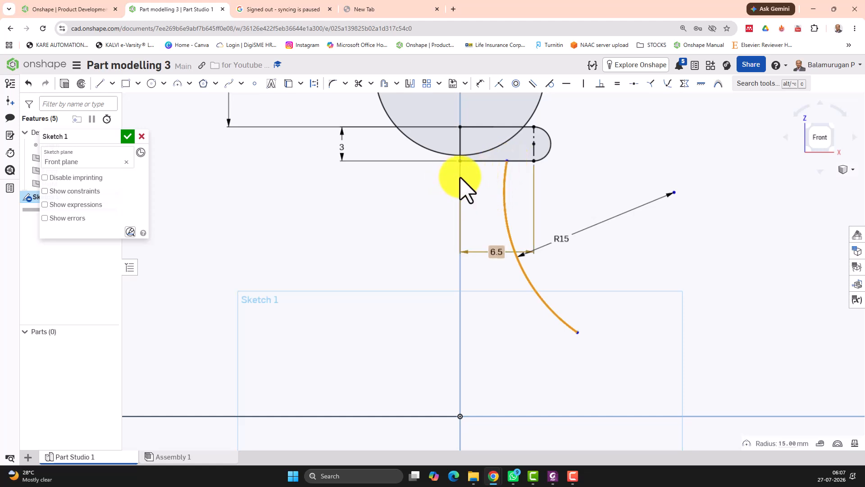
# Step: Dimension the horizontal distance from the vertical axis to the arc's upper end
pyautogui.click(480, 84)
pyautogui.click(507, 161)
pyautogui.click(460, 261)
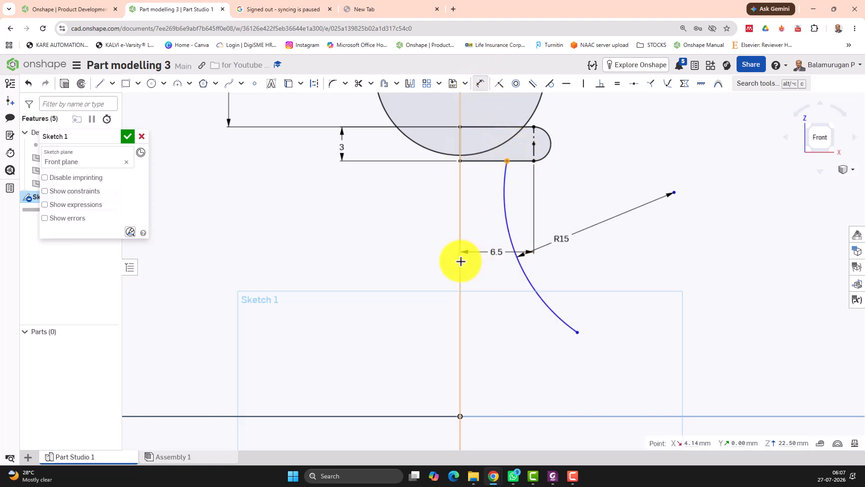
pyautogui.click(474, 205)
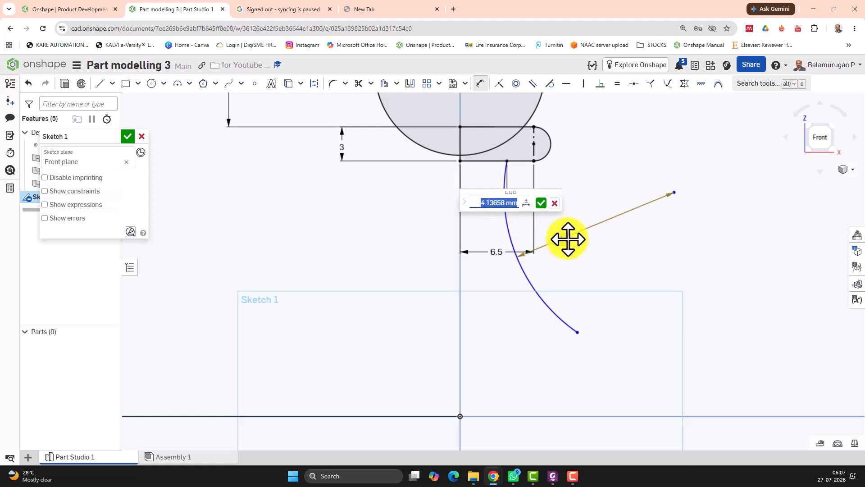
pyautogui.press('Return')
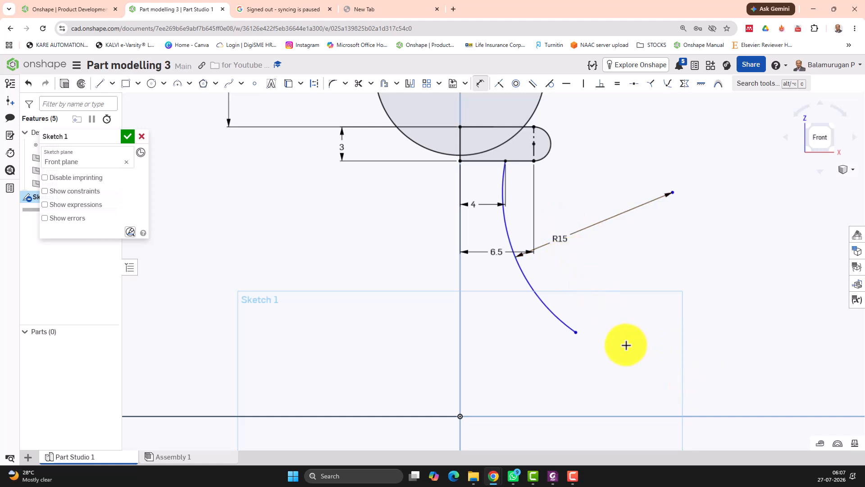
# Step: Drag the arc's lower end upward to shorten the arc
pyautogui.scroll(-2, 633, 334)
pyautogui.scroll(2, 633, 333)
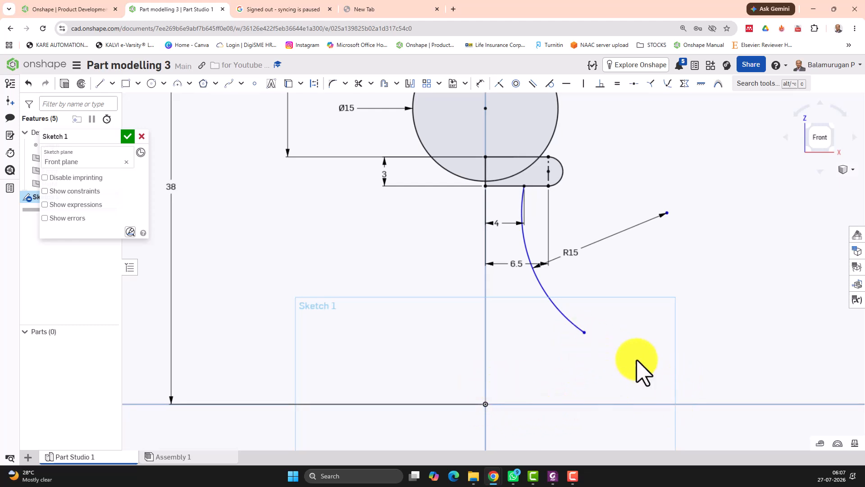
pyautogui.moveTo(584, 332); pyautogui.dragTo(590, 294)
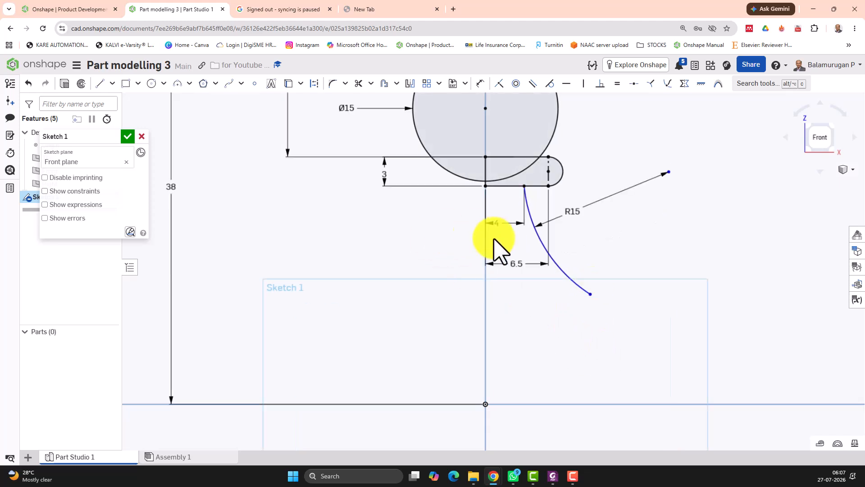
# Step: Draw a rectangle 9 mm wide and 3 mm tall starting at the origin
pyautogui.click(126, 84)
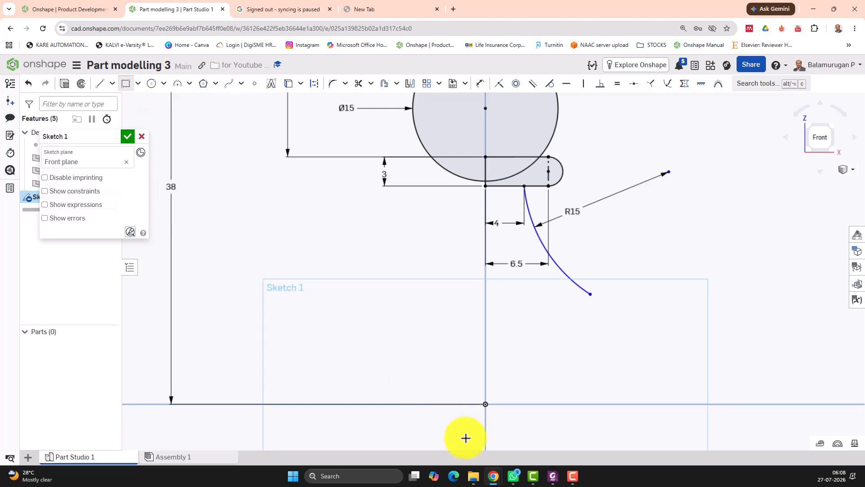
pyautogui.click(485, 405)
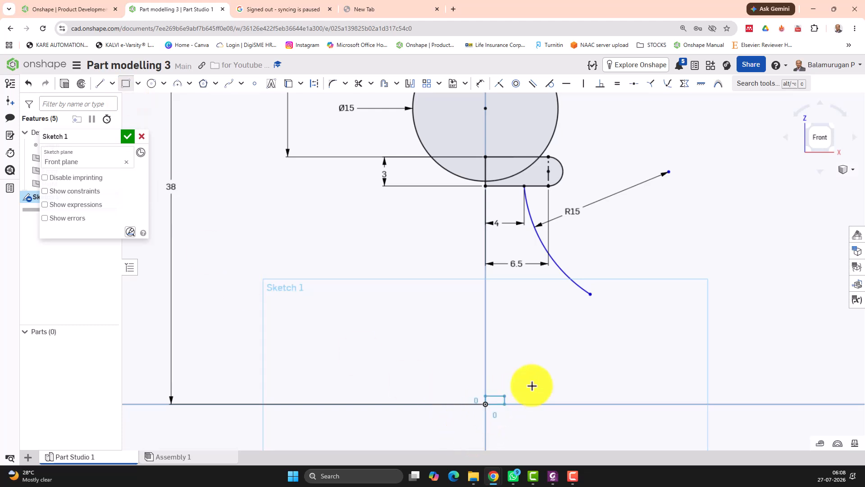
pyautogui.click(554, 381)
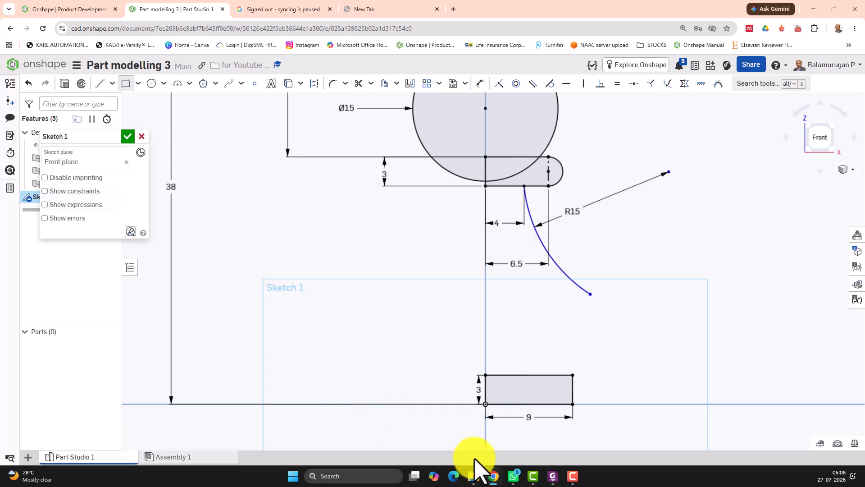
# Step: Cap the lower rectangle's right end with a semicircular arc and convert that end line to construction geometry
pyautogui.click(189, 83)
pyautogui.click(206, 134)
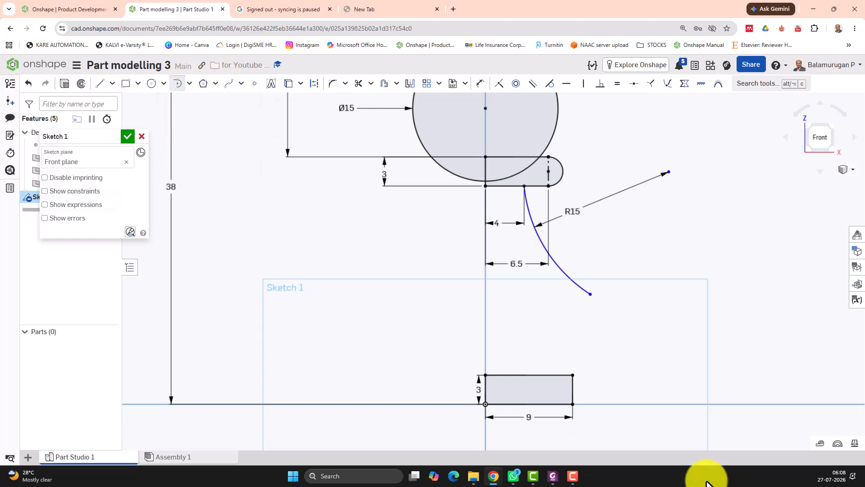
pyautogui.click(572, 404)
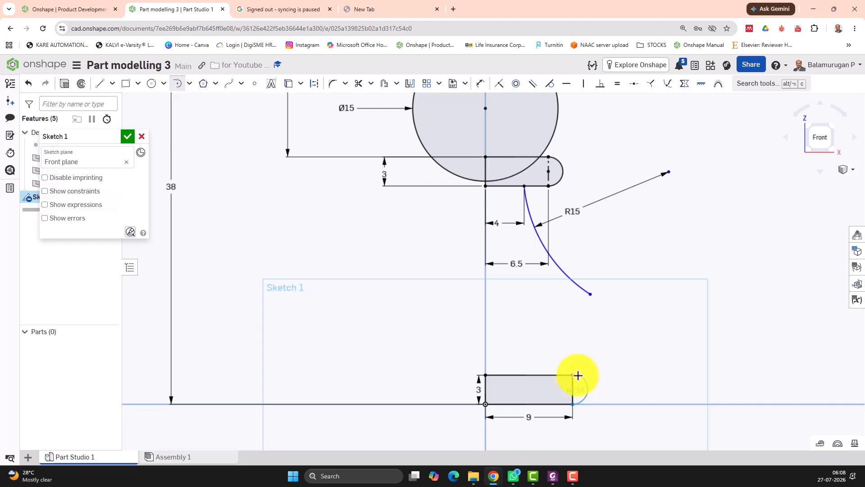
pyautogui.click(574, 375)
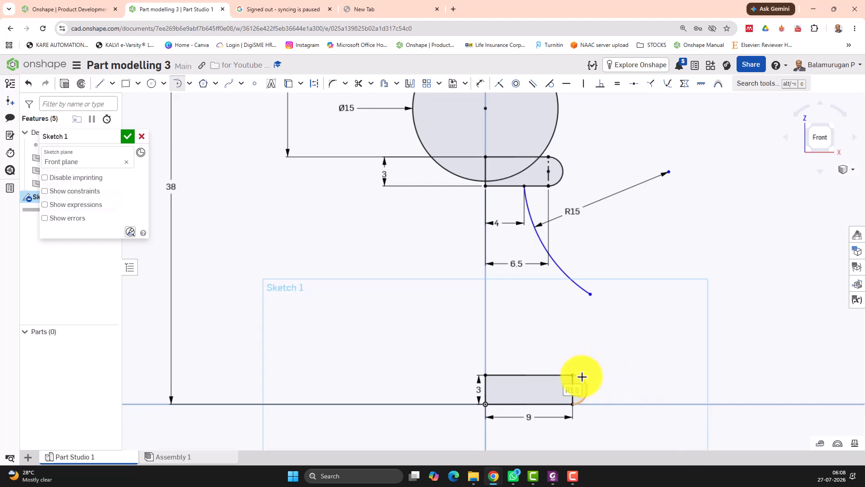
pyautogui.press('Escape')
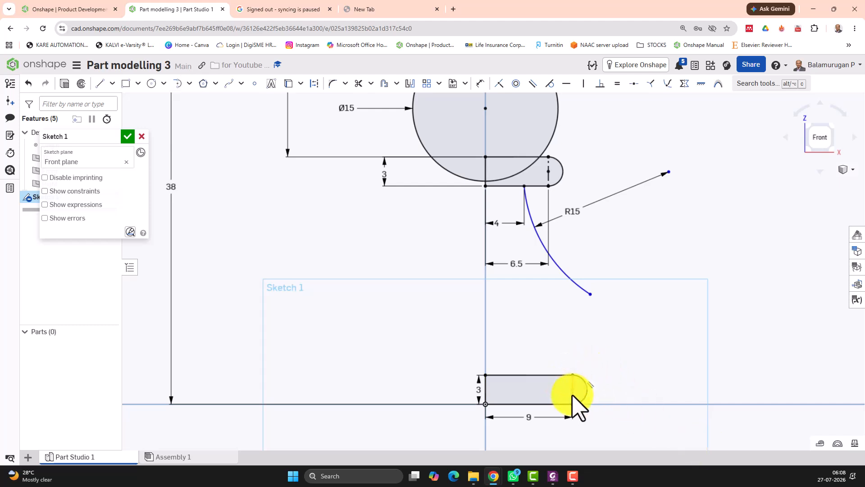
pyautogui.click(573, 392)
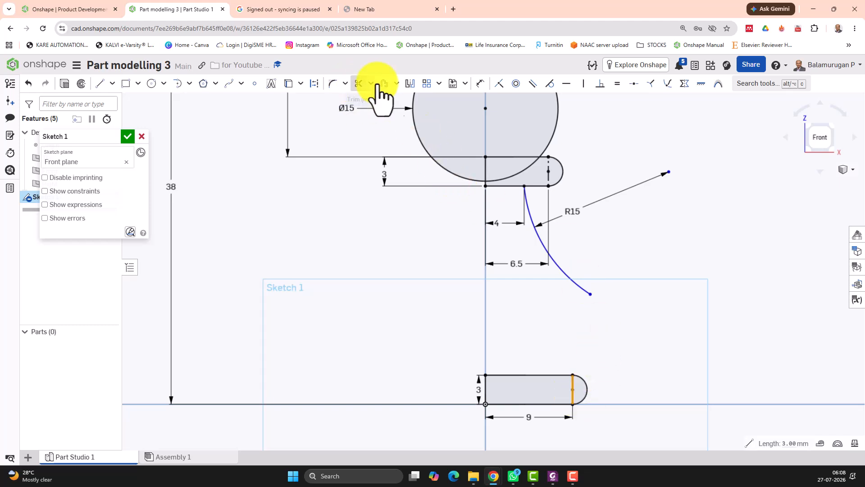
pyautogui.click(314, 84)
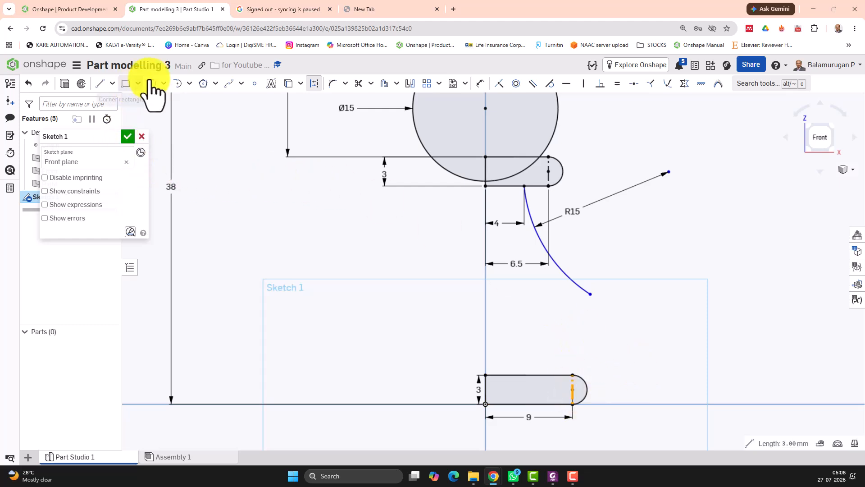
# Step: Draw a tangent arc from the lower rectangle's top edge up to the lower end of the R15 arc
pyautogui.click(190, 84)
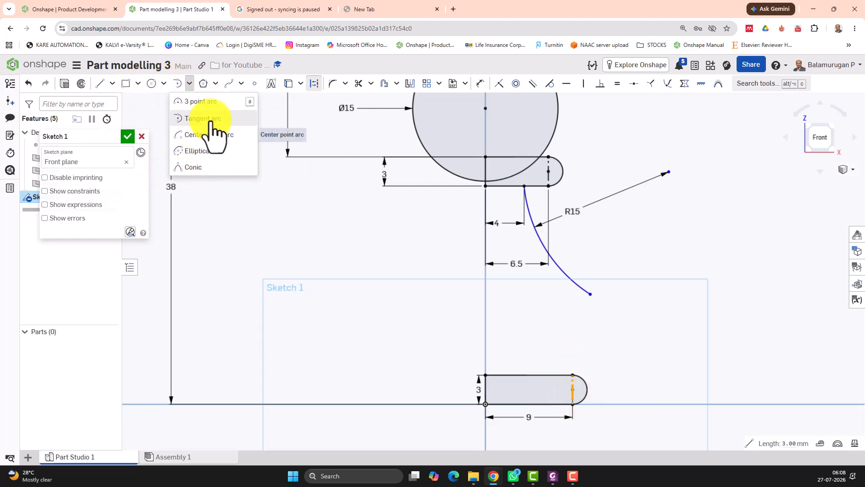
pyautogui.click(203, 102)
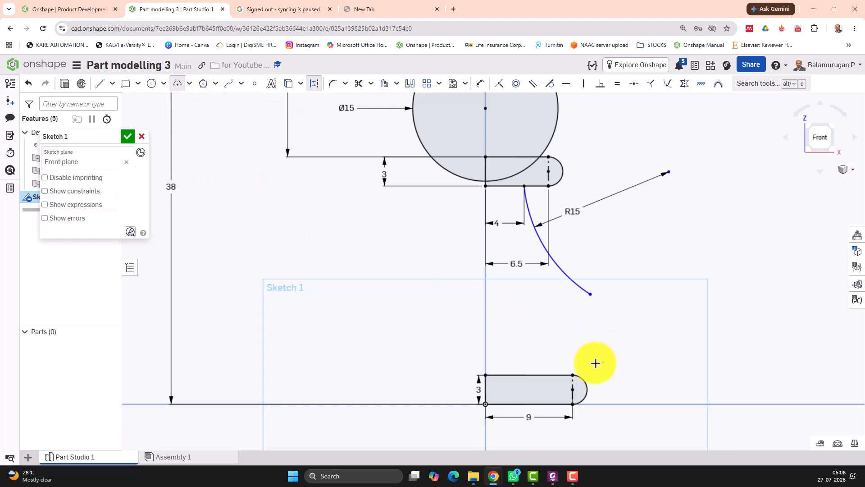
pyautogui.click(542, 376)
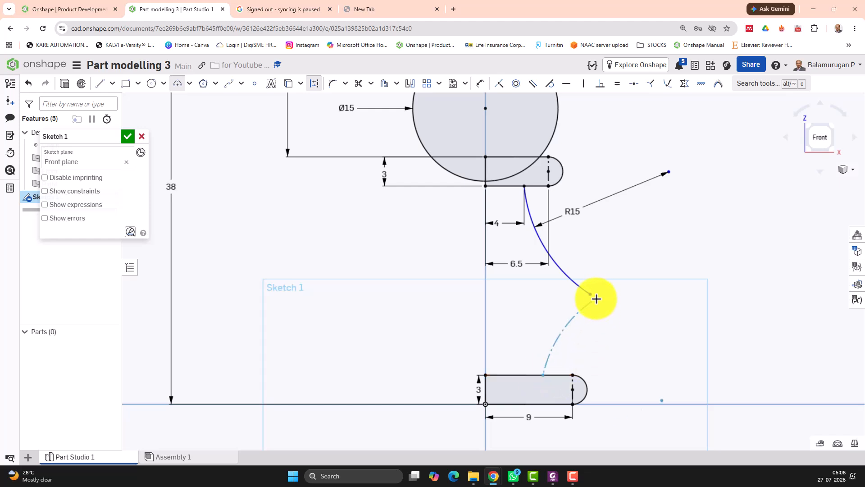
pyautogui.click(590, 297)
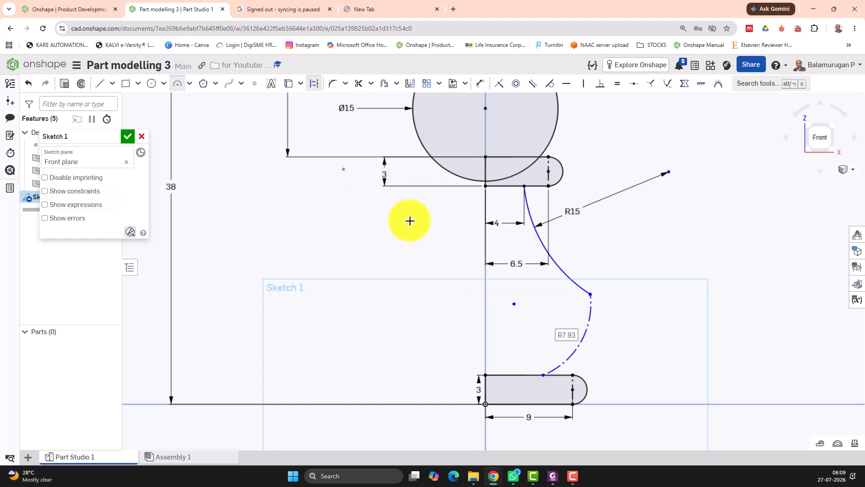
pyautogui.press('Escape')
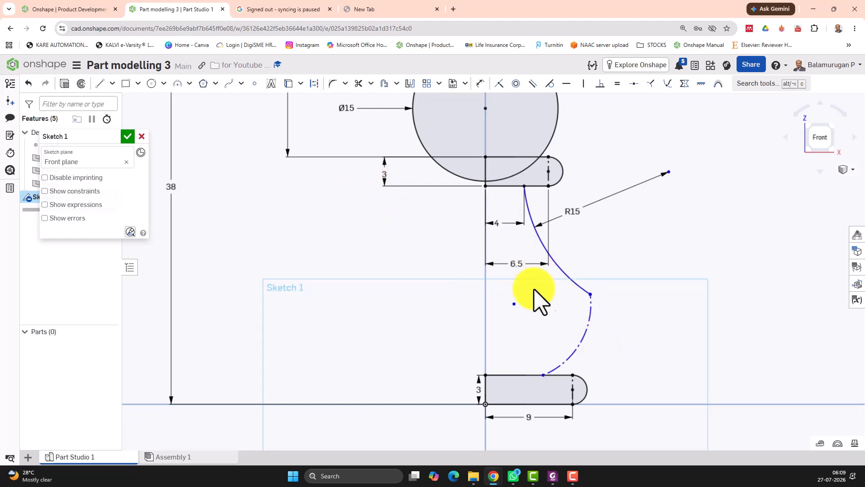
# Step: Turn the new arc into regular geometry and constrain it tangent to the R15 arc
pyautogui.click(584, 335)
pyautogui.click(314, 83)
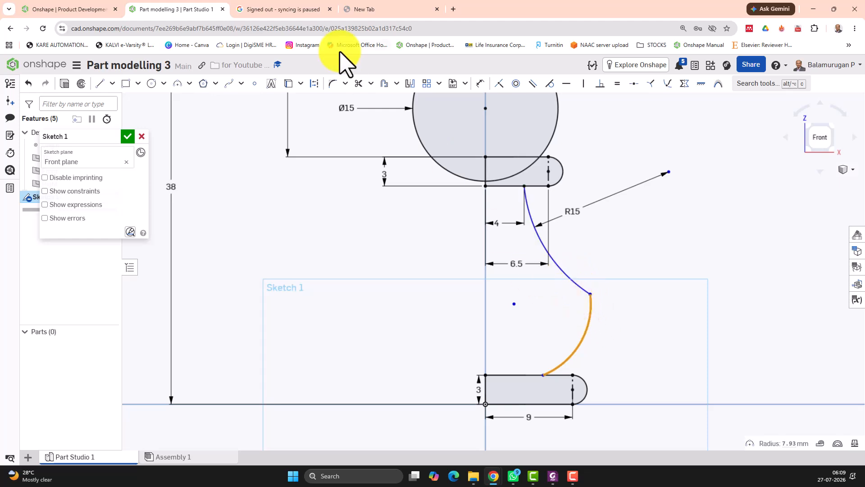
pyautogui.click(550, 84)
pyautogui.click(579, 284)
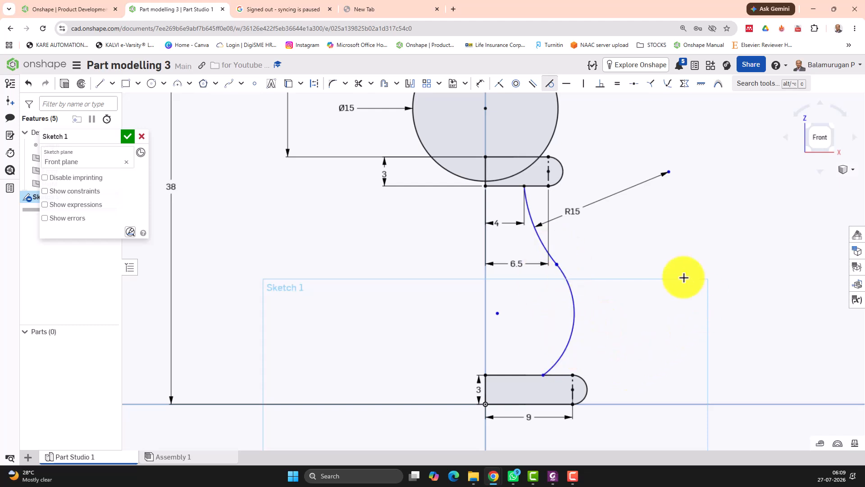
# Step: Dimension the new arc's radius as 6 mm
pyautogui.click(479, 84)
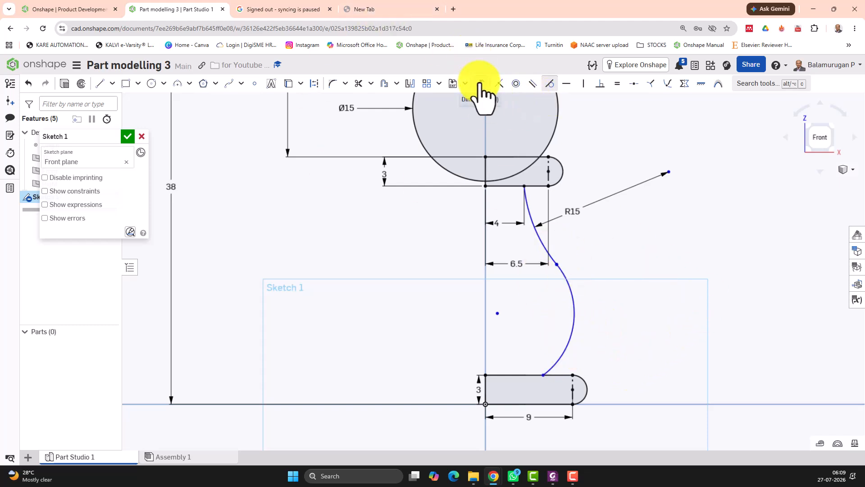
pyautogui.click(572, 301)
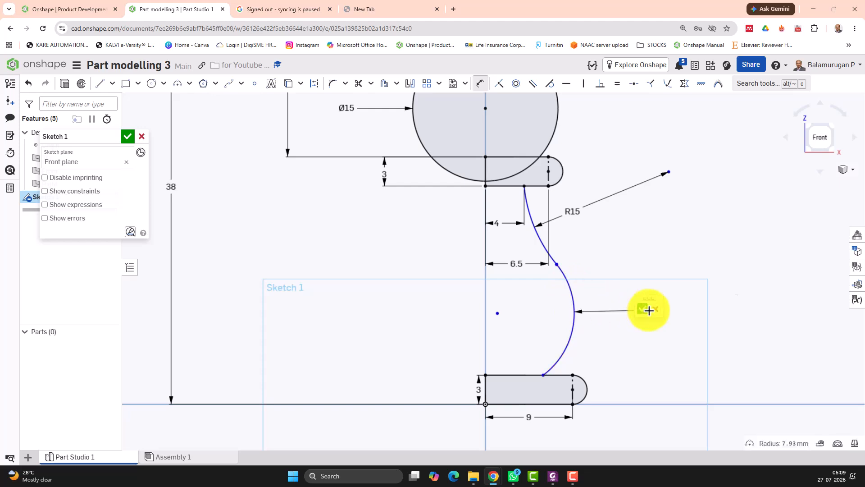
pyautogui.click(649, 310)
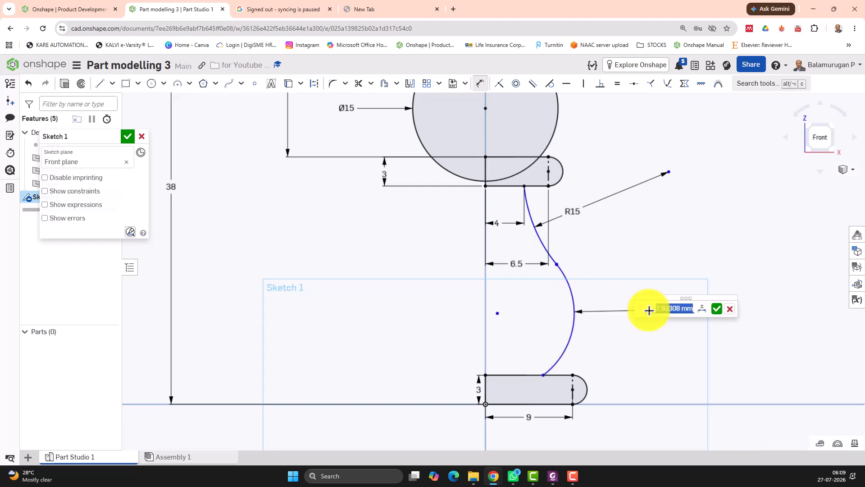
pyautogui.press('Return')
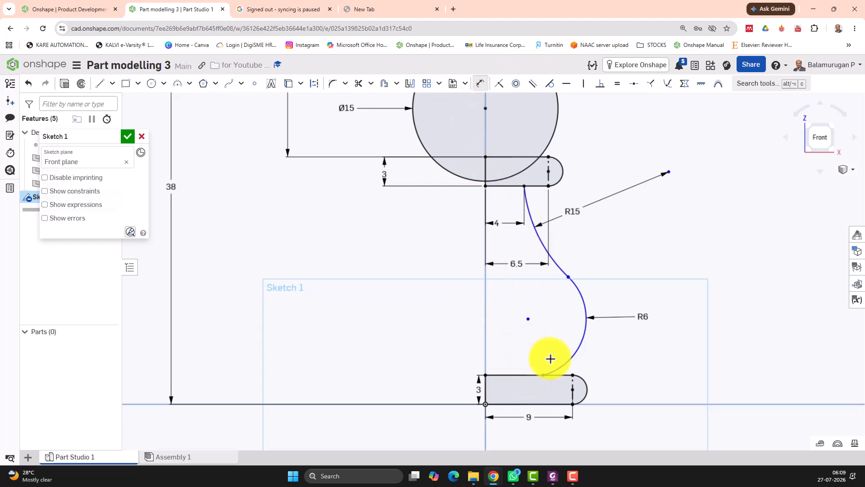
# Step: Dimension the horizontal distance from the vertical axis to the arc's lower end as 6.5 mm
pyautogui.click(485, 386)
pyautogui.click(515, 352)
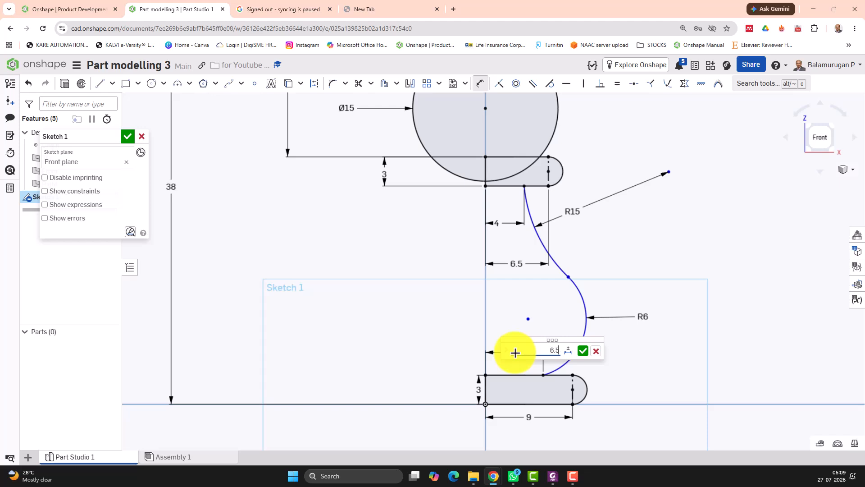
pyautogui.press('Return')
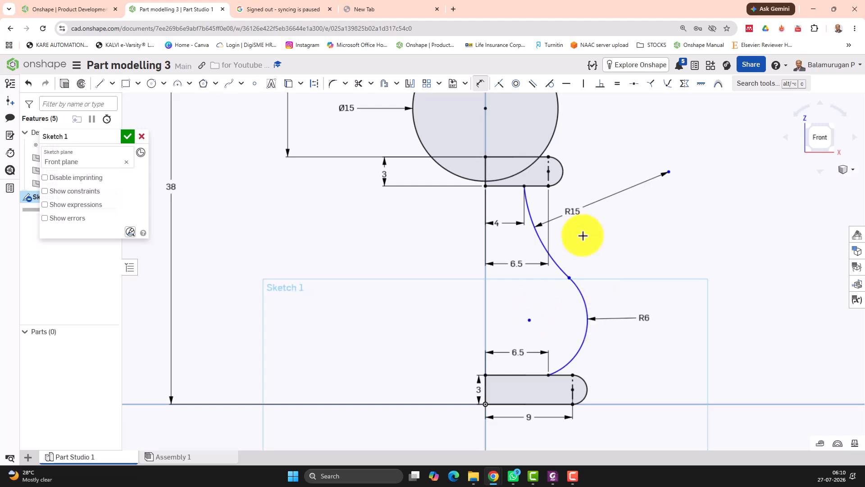
# Step: Dimension the horizontal distance from the vertical axis to the junction of the two arcs
pyautogui.click(481, 83)
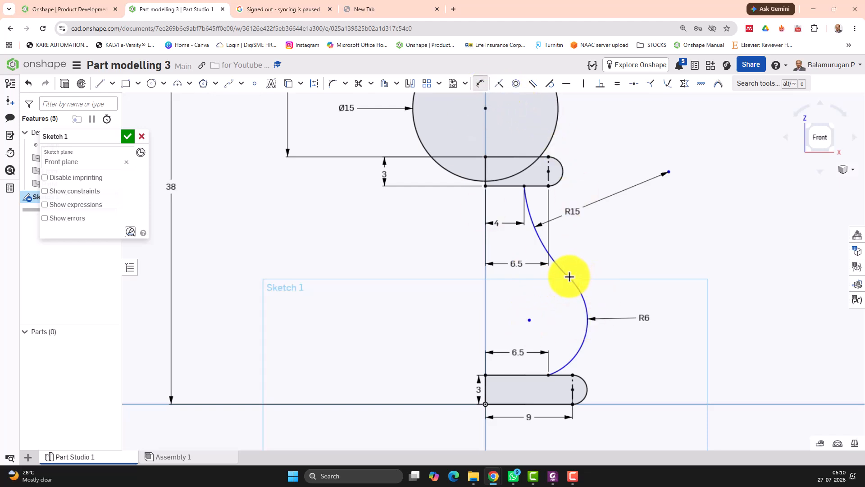
pyautogui.click(569, 277)
pyautogui.click(486, 277)
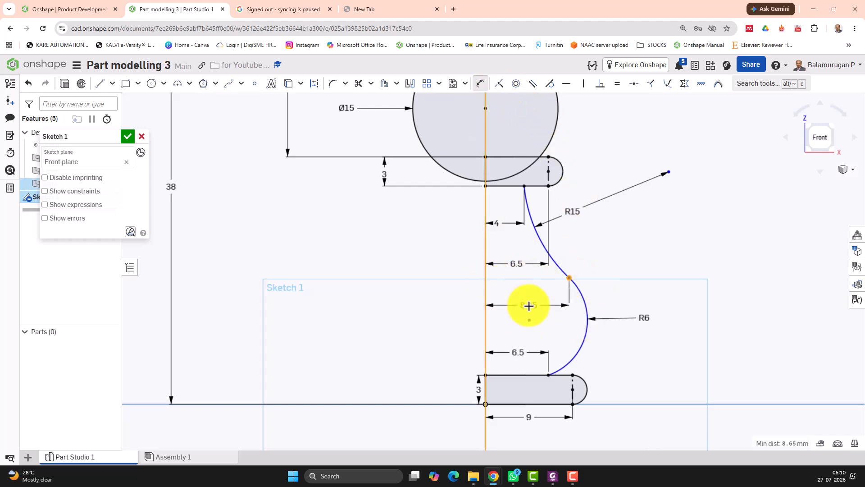
pyautogui.click(523, 304)
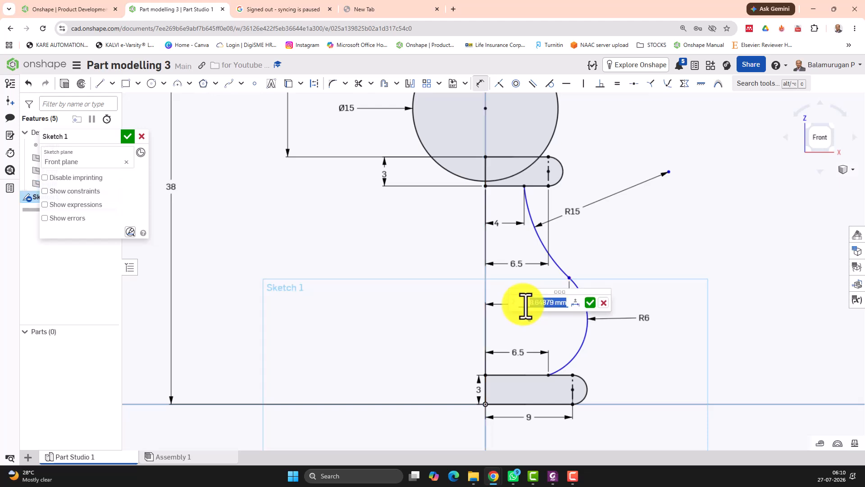
pyautogui.click(590, 303)
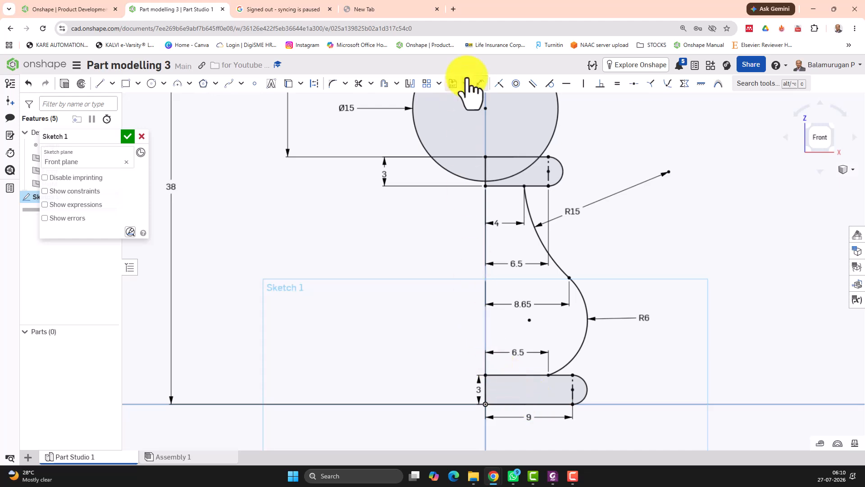
# Step: Trim the unwanted line segments inside the lower rectangle, the upper slot and the circle
pyautogui.click(359, 84)
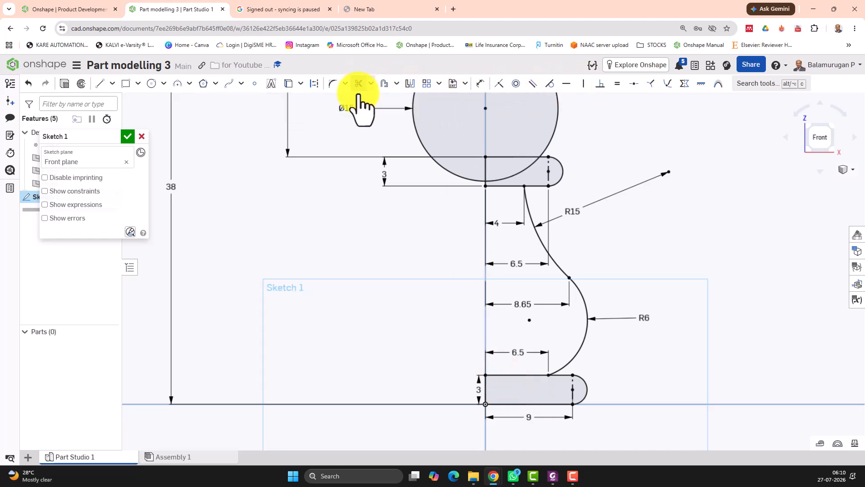
pyautogui.click(519, 376)
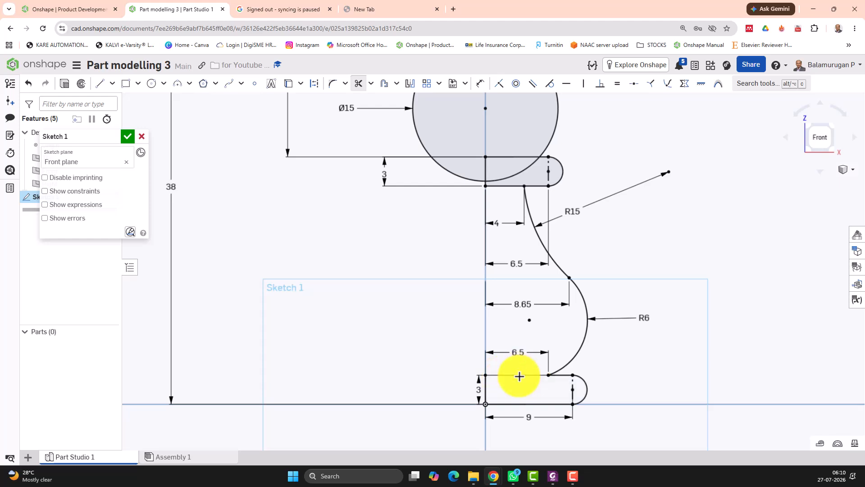
pyautogui.click(514, 185)
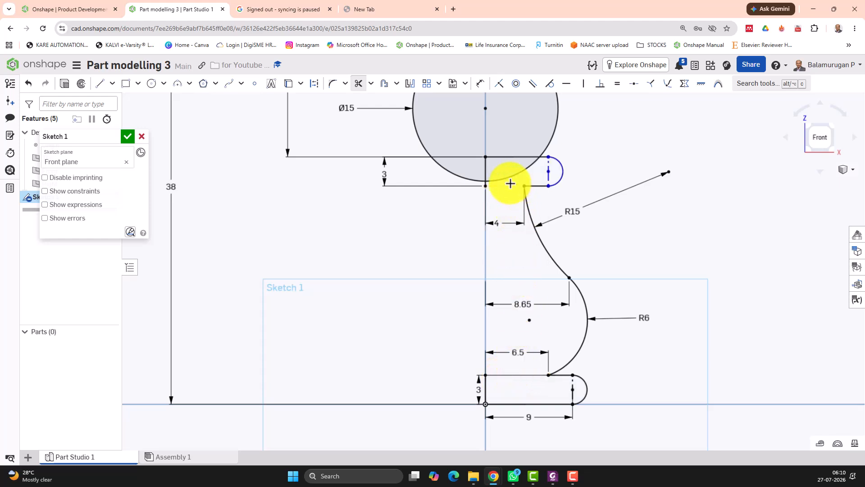
pyautogui.click(512, 157)
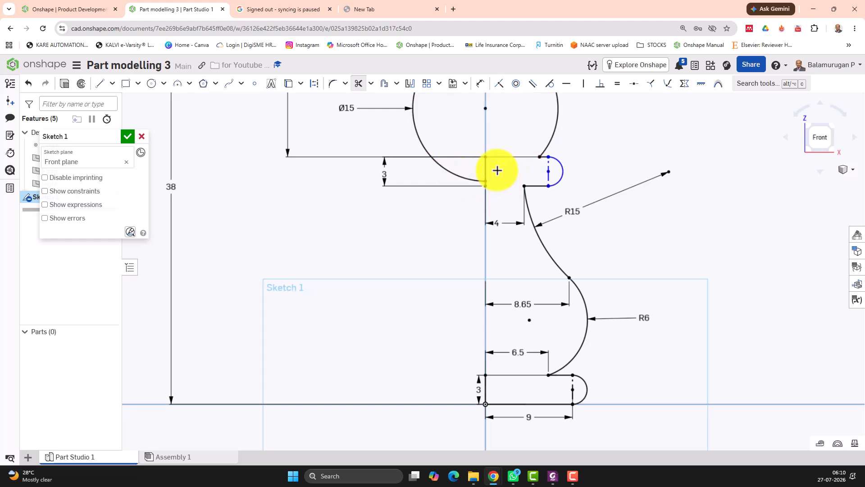
# Step: Draw a vertical line from the origin upward along the axis past the top of the circle
pyautogui.scroll(-5, 504, 198)
pyautogui.scroll(4, 465, 320)
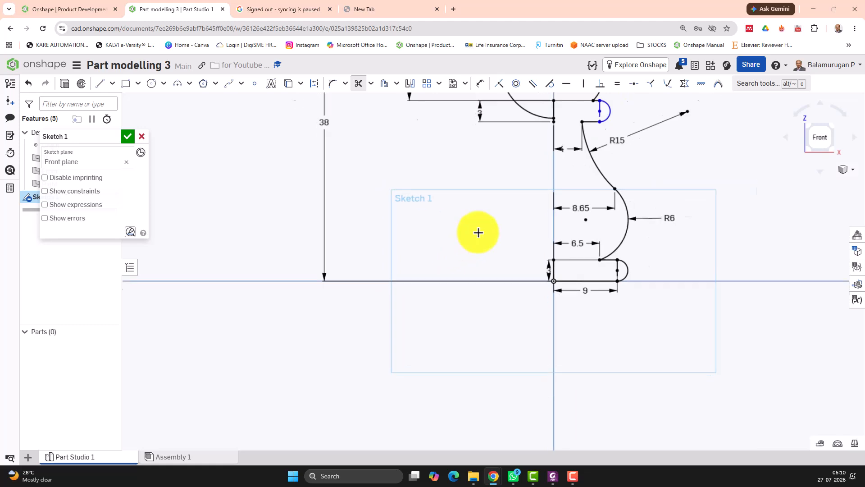
pyautogui.scroll(-6, 477, 231)
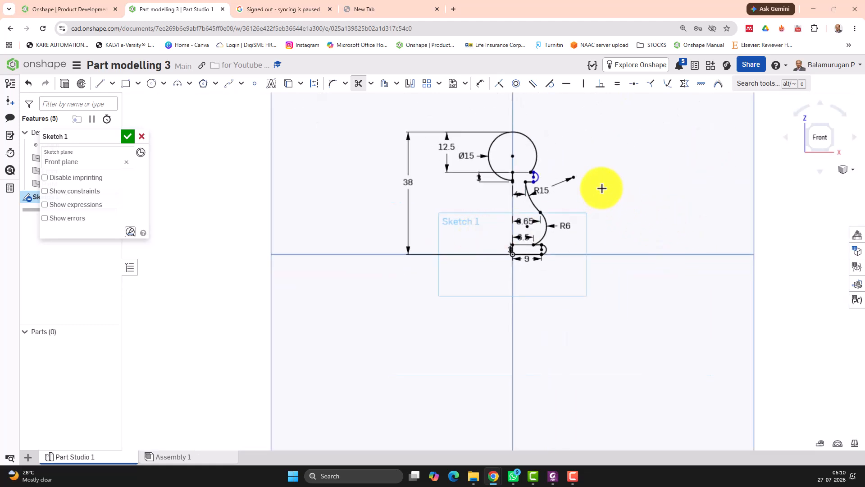
pyautogui.moveTo(604, 178); pyautogui.dragTo(609, 284, button='middle')
pyautogui.scroll(4, 576, 332)
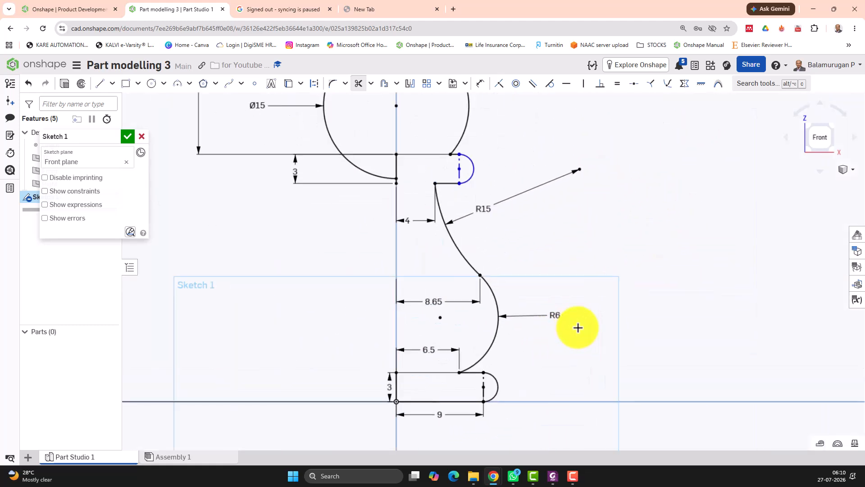
pyautogui.scroll(-2, 586, 304)
pyautogui.scroll(3, 594, 299)
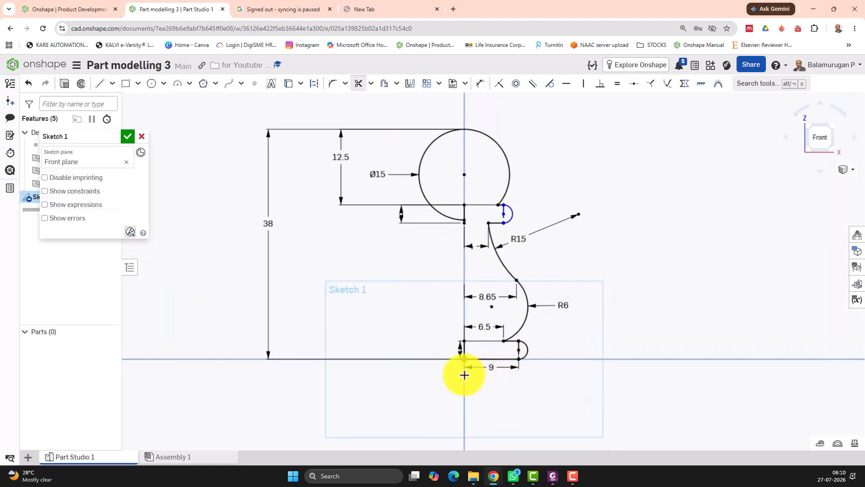
pyautogui.click(99, 84)
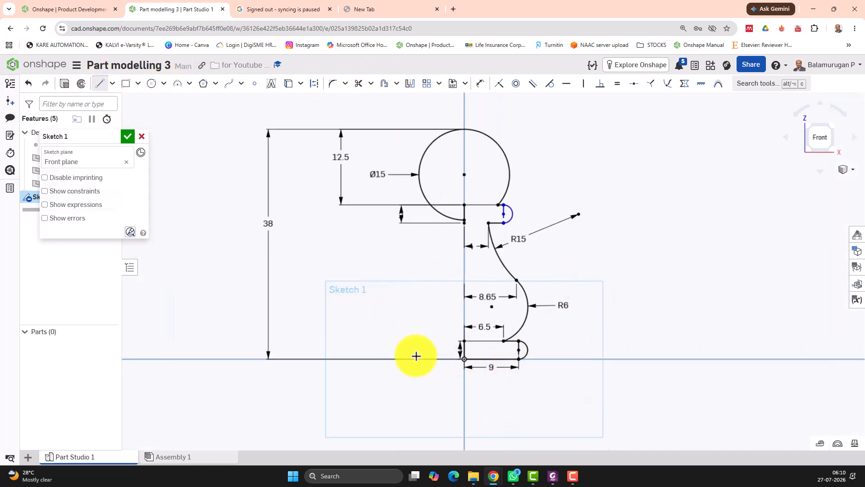
pyautogui.click(464, 358)
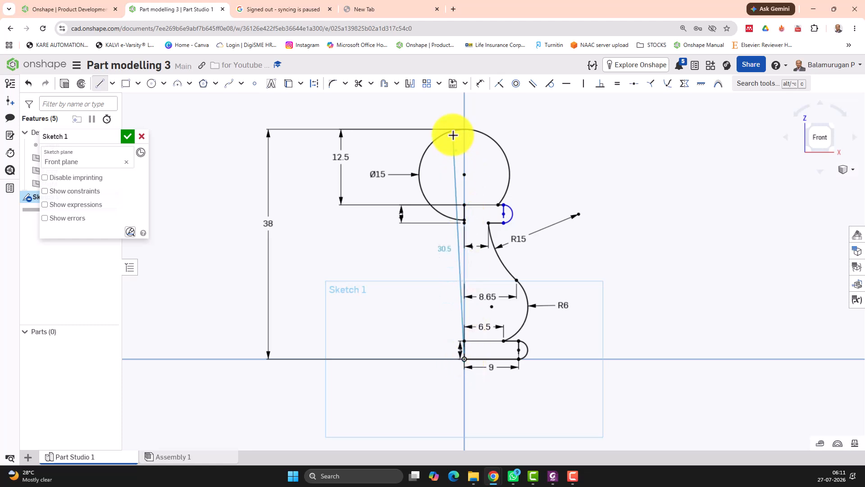
pyautogui.click(465, 99)
pyautogui.press('c')
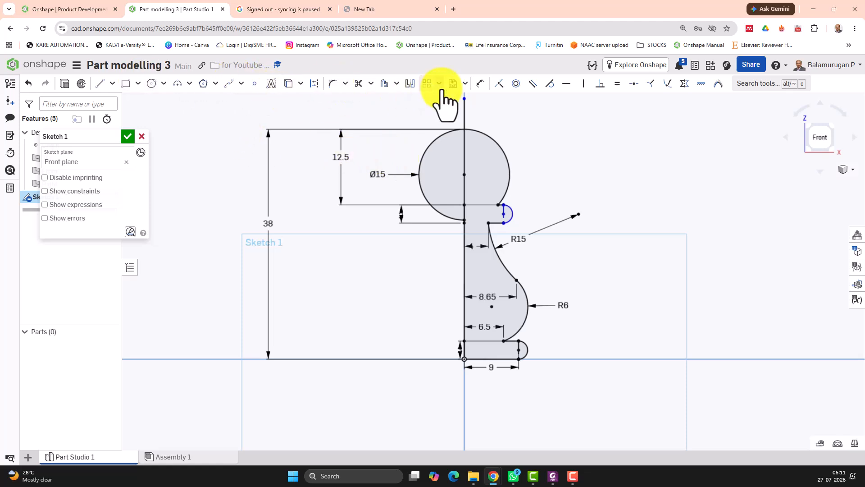
# Step: Trim away the circle's lower-left portion beside the vertical line
pyautogui.click(359, 83)
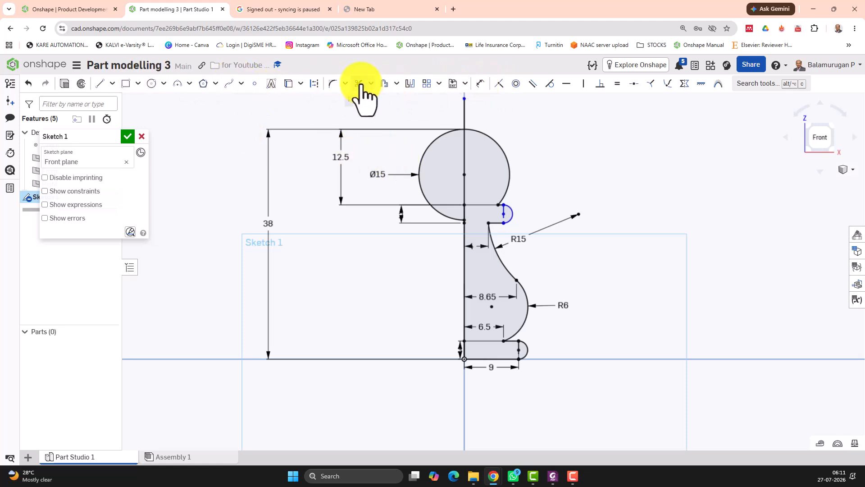
pyautogui.click(427, 199)
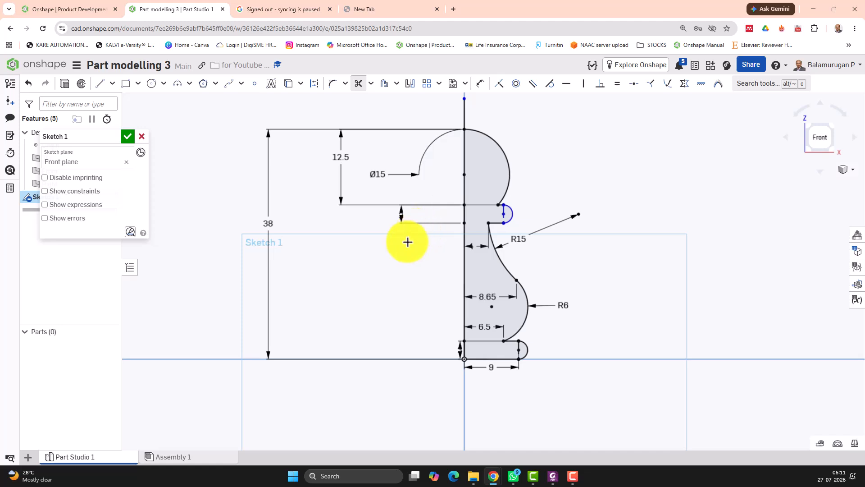
pyautogui.click(491, 244)
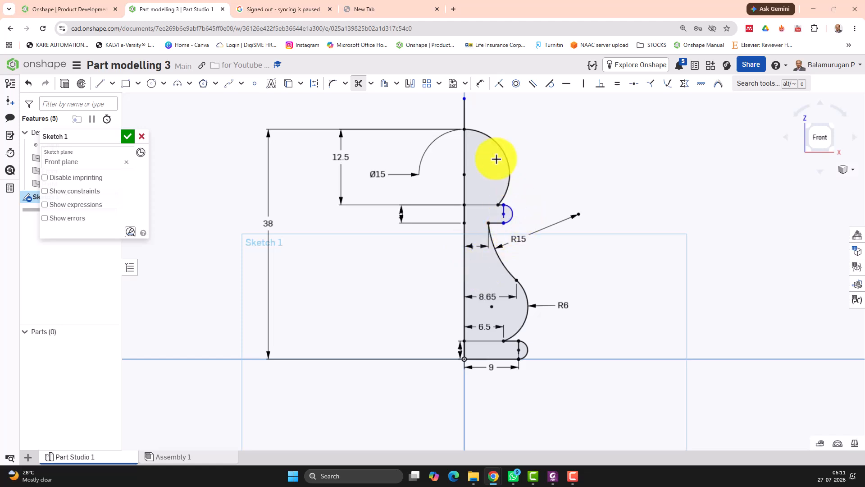
# Step: Dimension the horizontal distance from the vertical line to the upper slot's rounded end as 6.5 mm
pyautogui.click(480, 84)
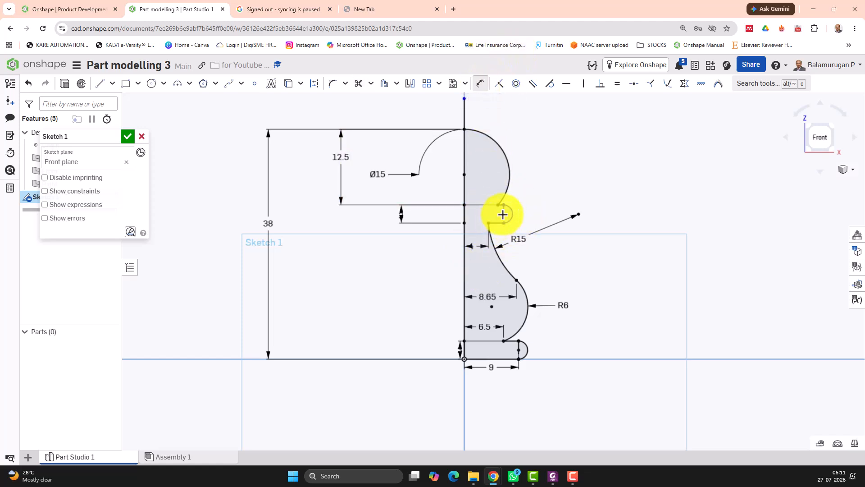
pyautogui.click(506, 213)
pyautogui.click(503, 210)
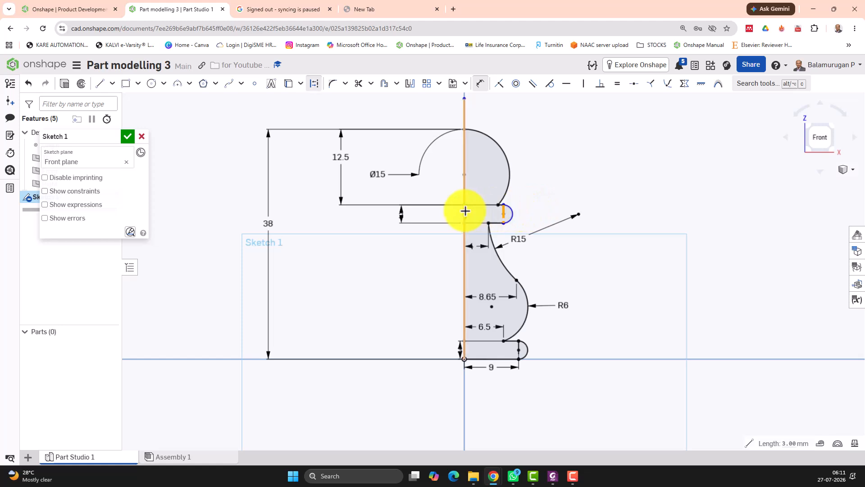
pyautogui.click(465, 211)
pyautogui.click(485, 176)
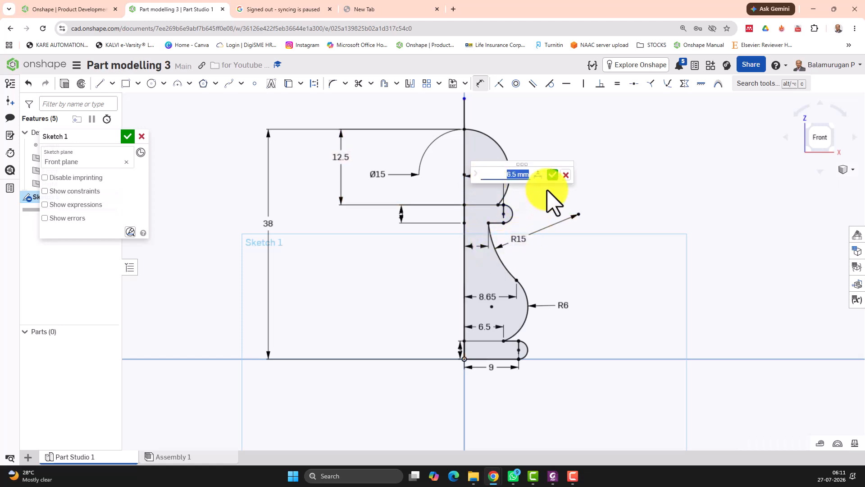
pyautogui.click(553, 175)
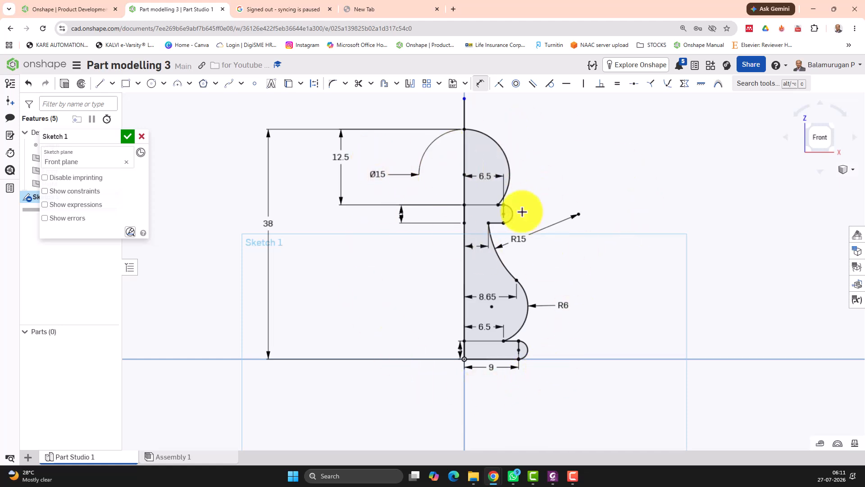
# Step: Finish the sketch and revolve its face a full revolution about the vertical line to create the pawn solid
pyautogui.click(128, 136)
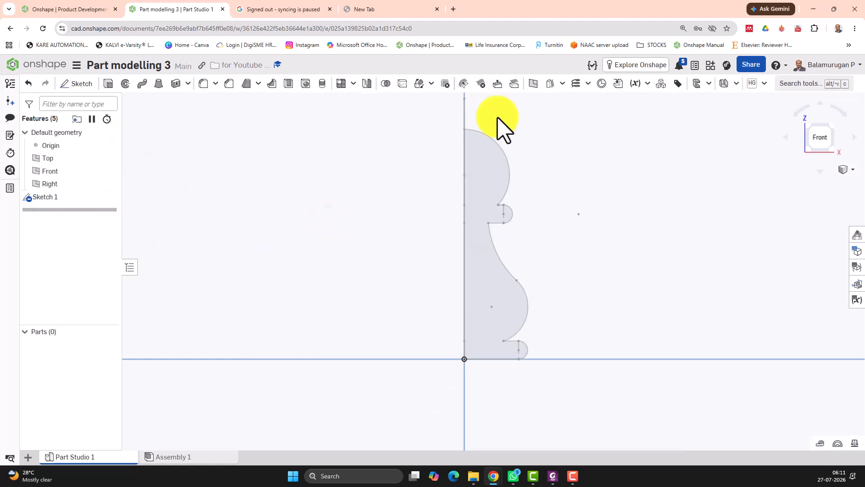
pyautogui.click(125, 84)
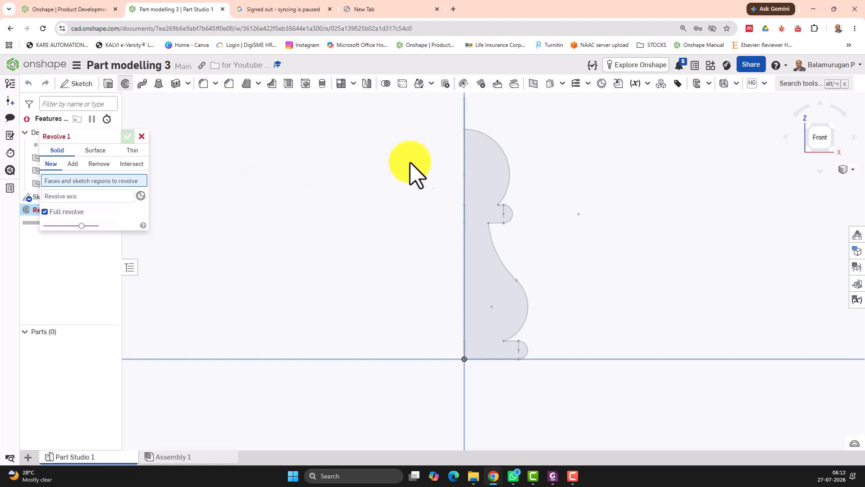
pyautogui.click(485, 175)
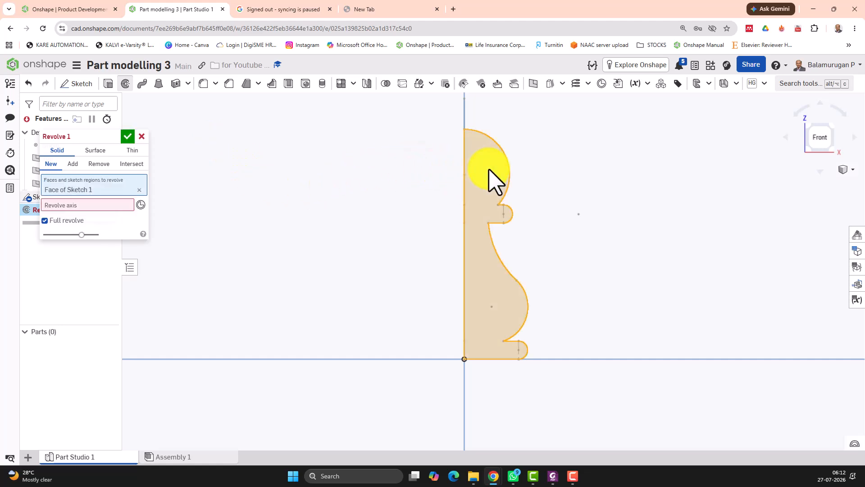
pyautogui.click(113, 205)
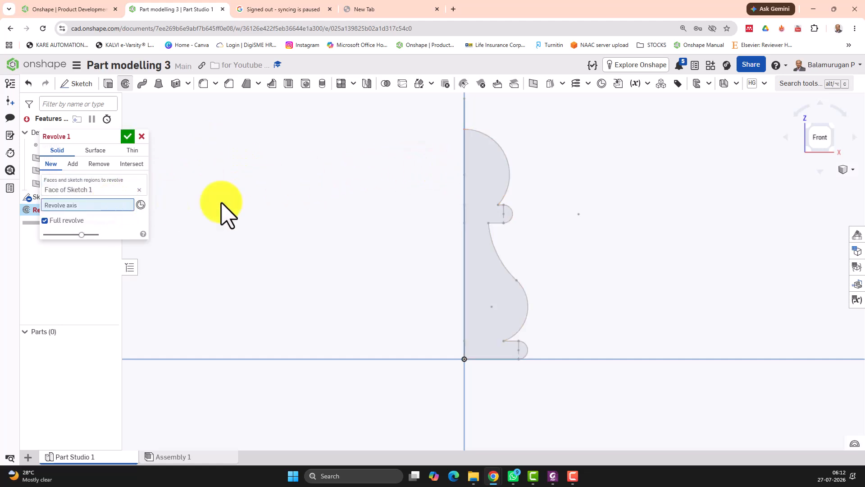
pyautogui.click(465, 168)
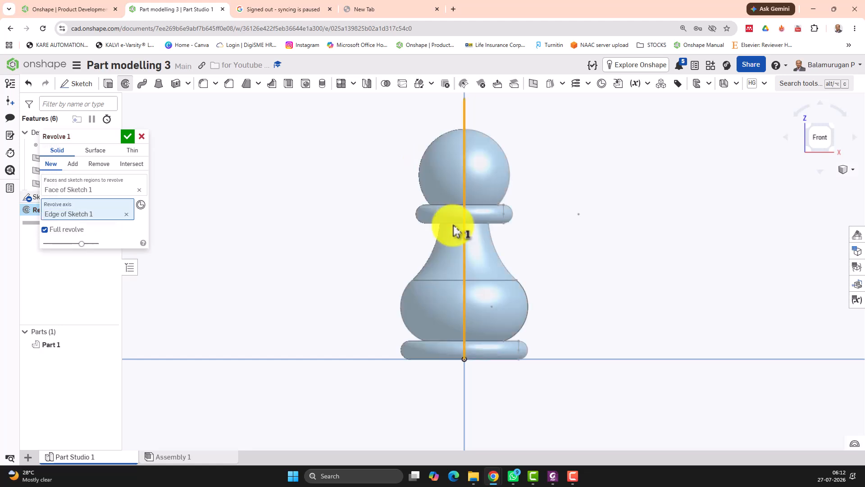
pyautogui.moveTo(600, 187)
pyautogui.mouseDown(button='right')
pyautogui.moveTo(626, 169)
pyautogui.moveTo(627, 205)
pyautogui.moveTo(636, 182)
pyautogui.moveTo(626, 185)
pyautogui.mouseUp(button='right')
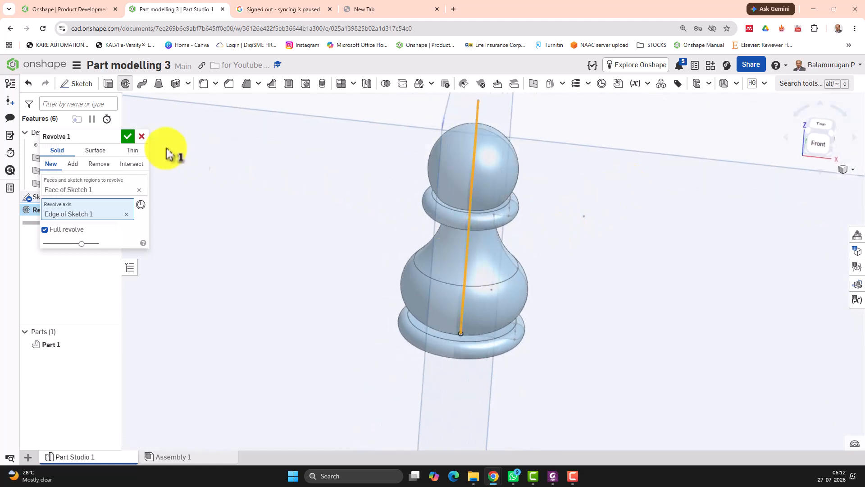
pyautogui.click(128, 136)
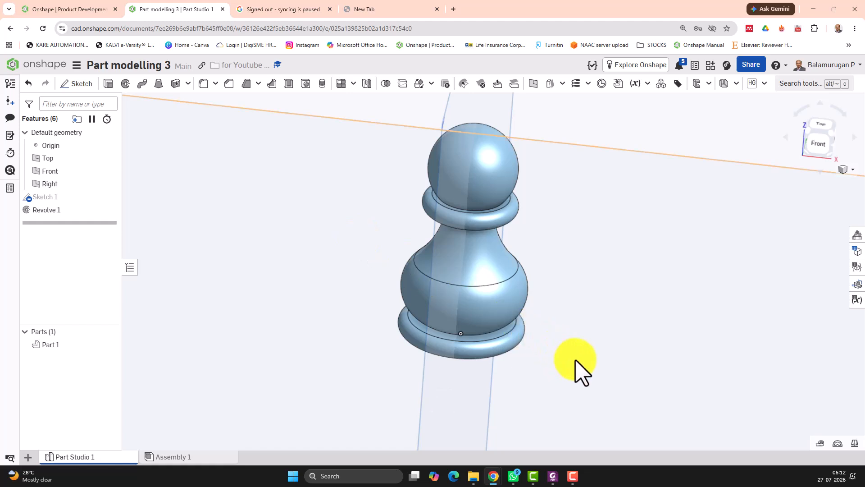
pyautogui.press('Up')
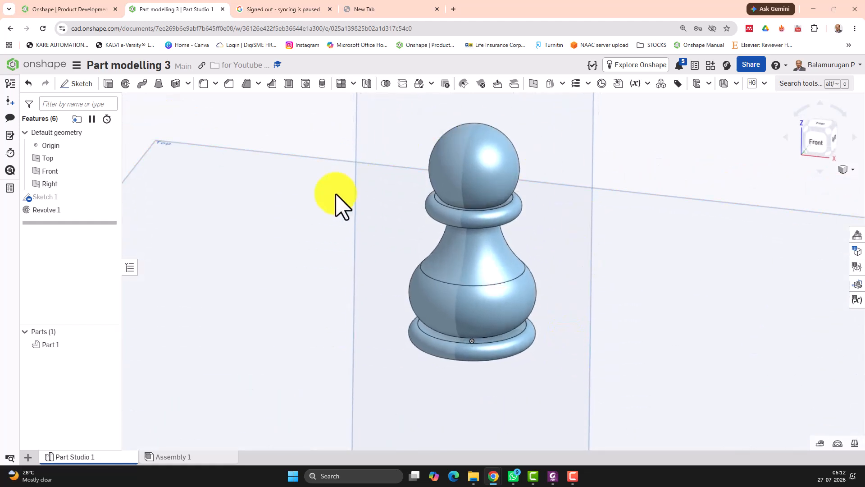